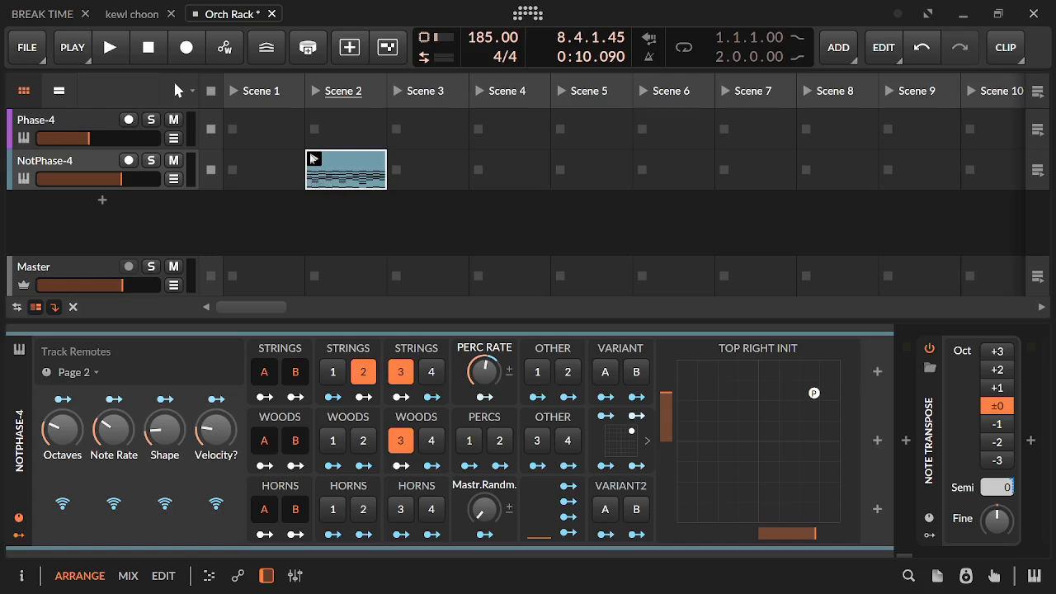
Move the Scene 2 clip to the Phase-4 track, audition its notes there, and return it to NotPhase-4
drag(310, 177, 347, 132)
click(113, 124)
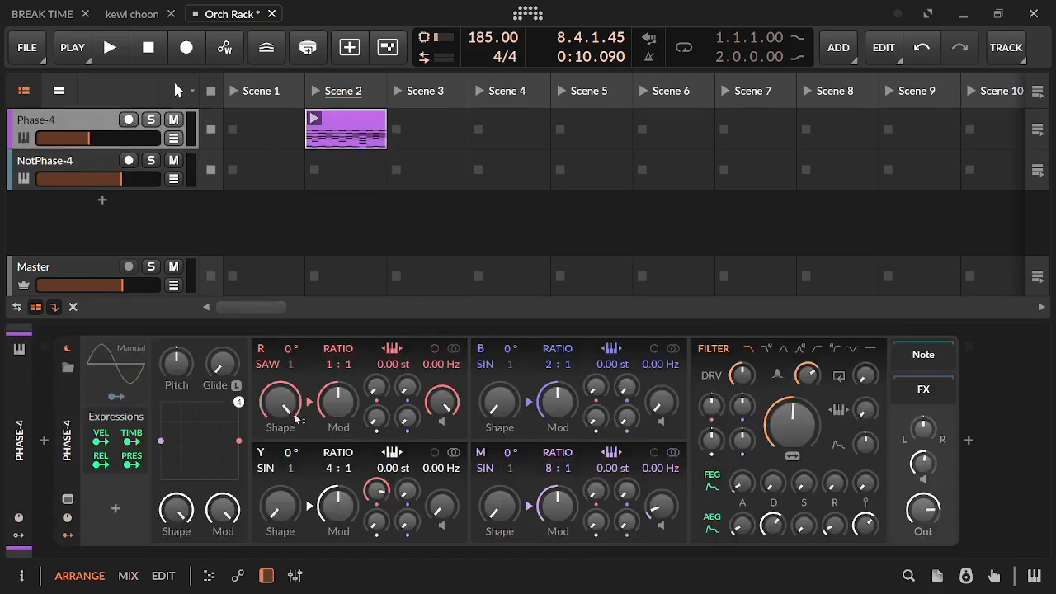
double_click(350, 125)
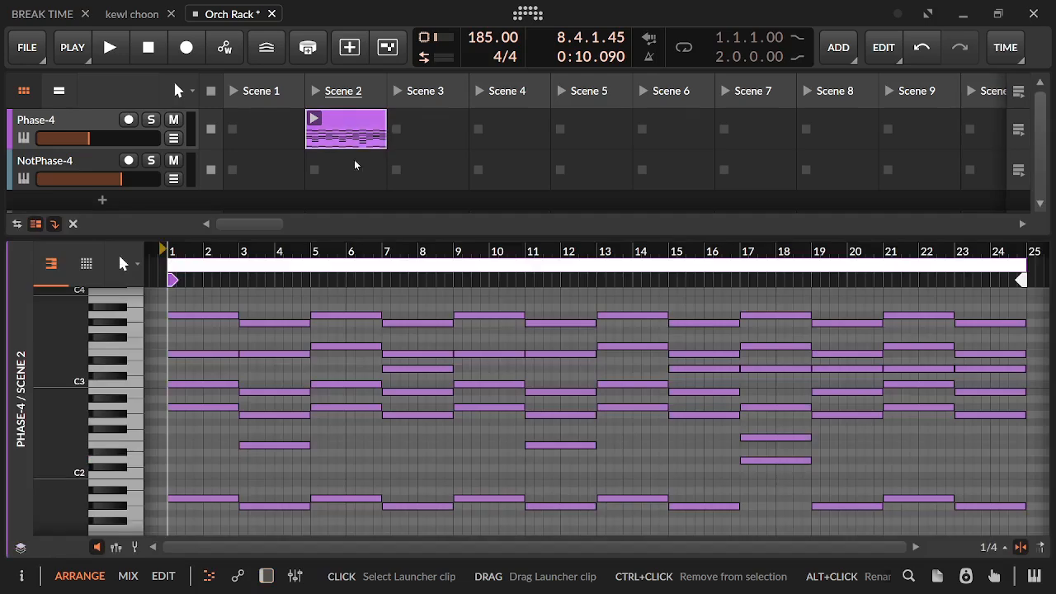
key(space)
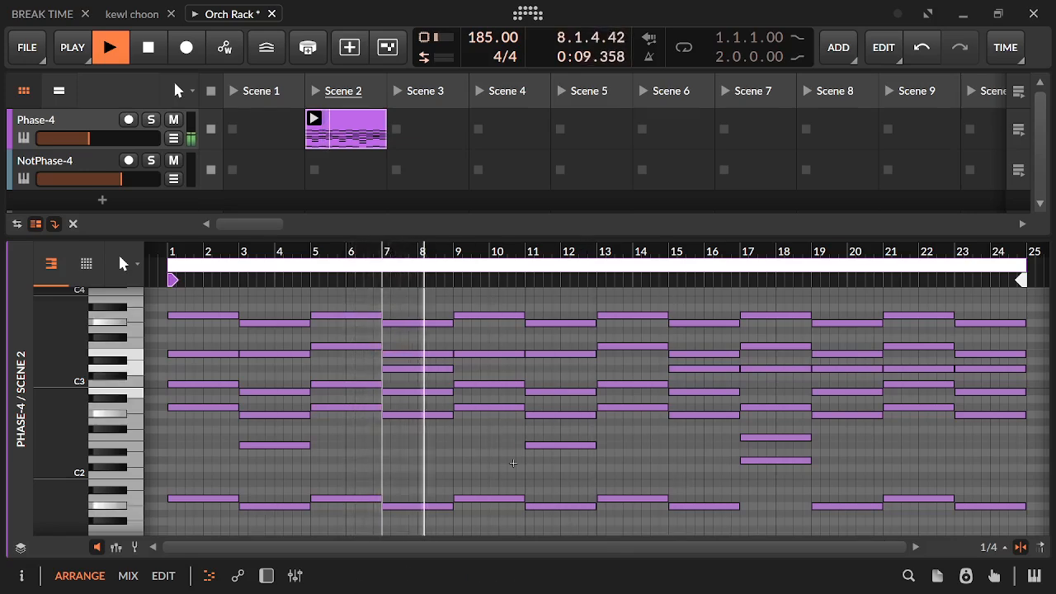
key(space)
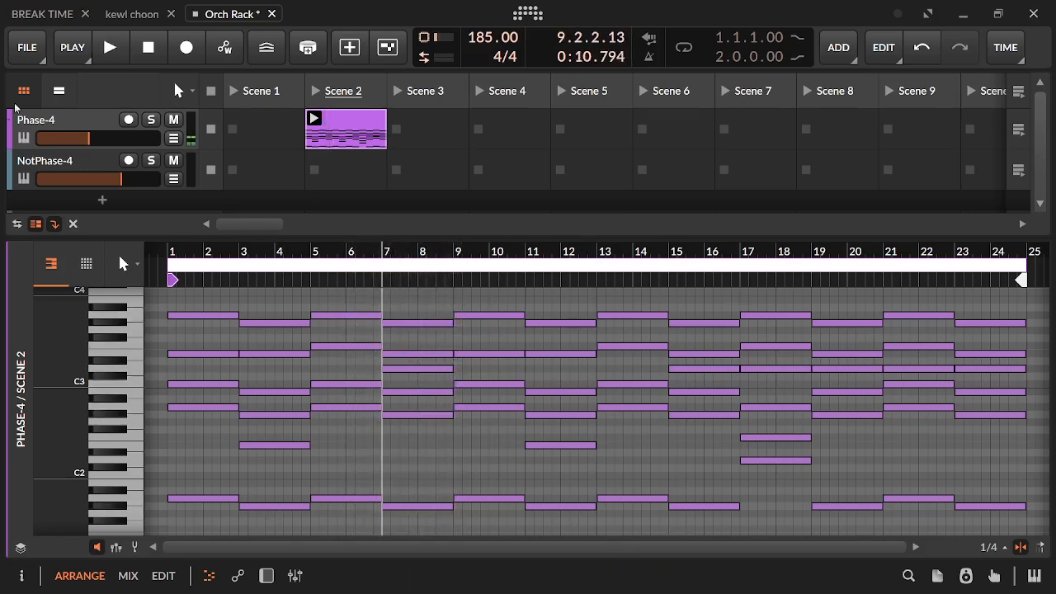
key(d)
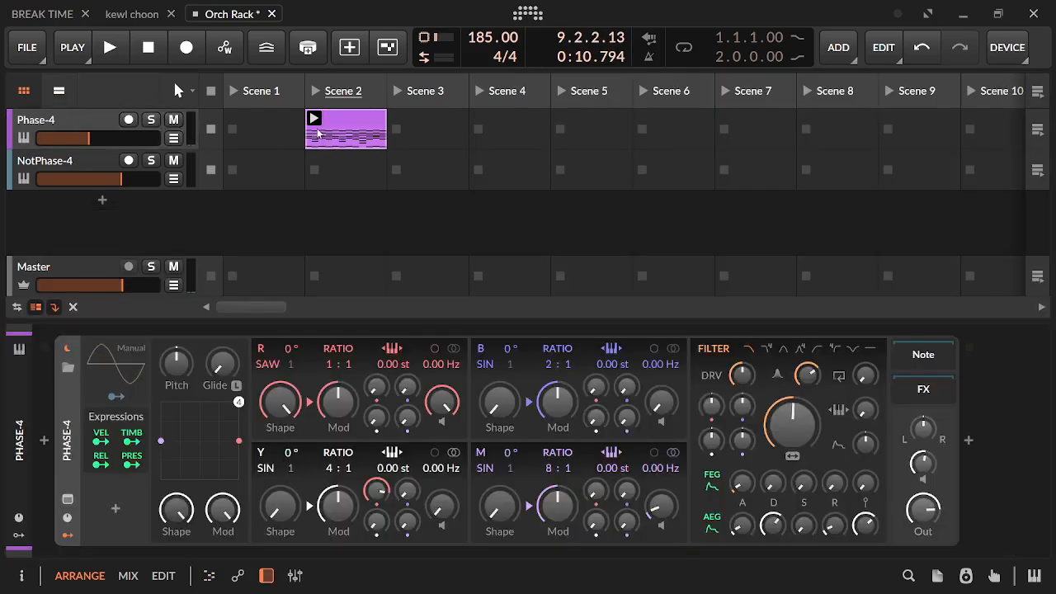
drag(318, 133, 342, 165)
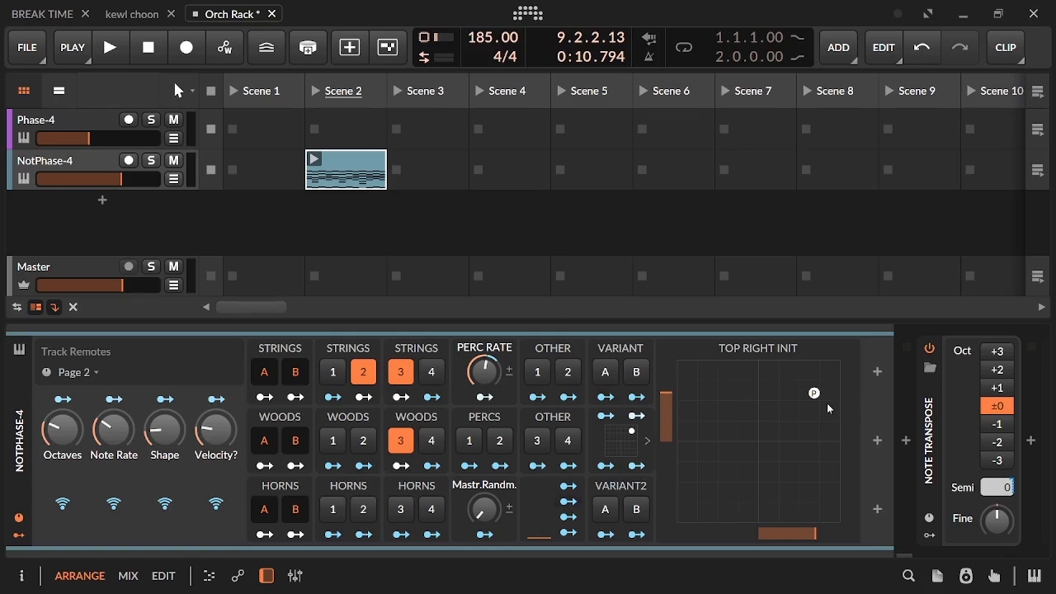
Play the clip while moving the Top Right Init point to the pad's right edge, slightly above centre, and raising Note Rate
drag(821, 397, 840, 417)
key(space)
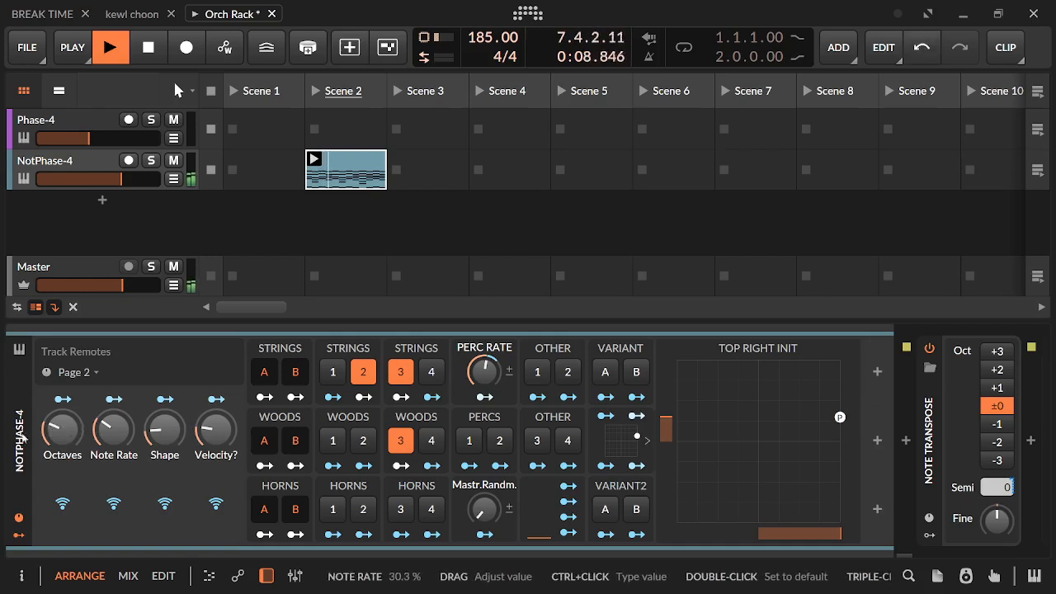
drag(113, 417, 123, 437)
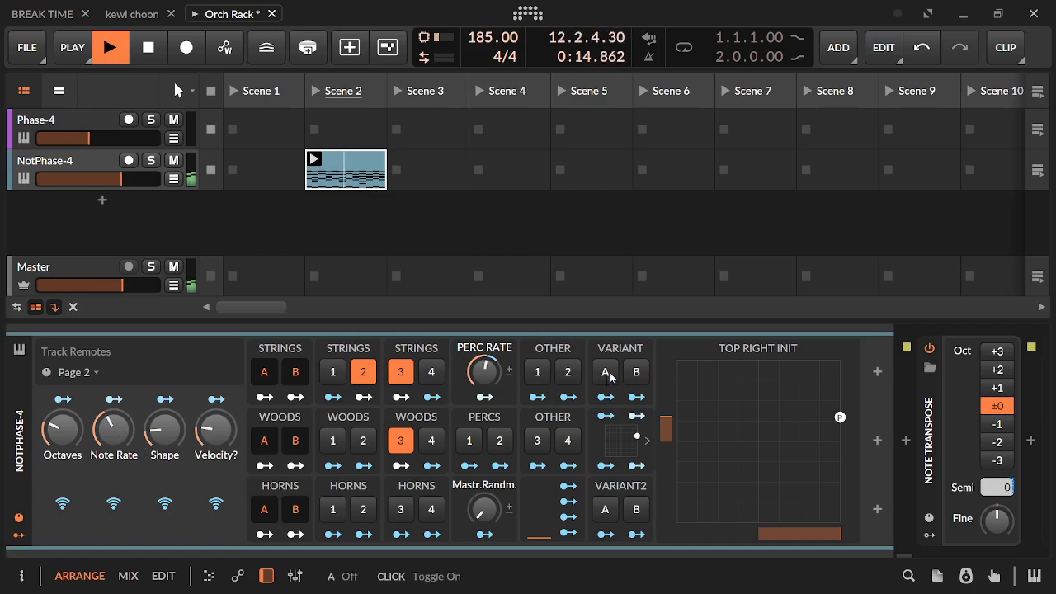
Enable Variant B and Horns 3, and turn off Woods 3 and Strings 3, keeping Strings 2 on
click(637, 372)
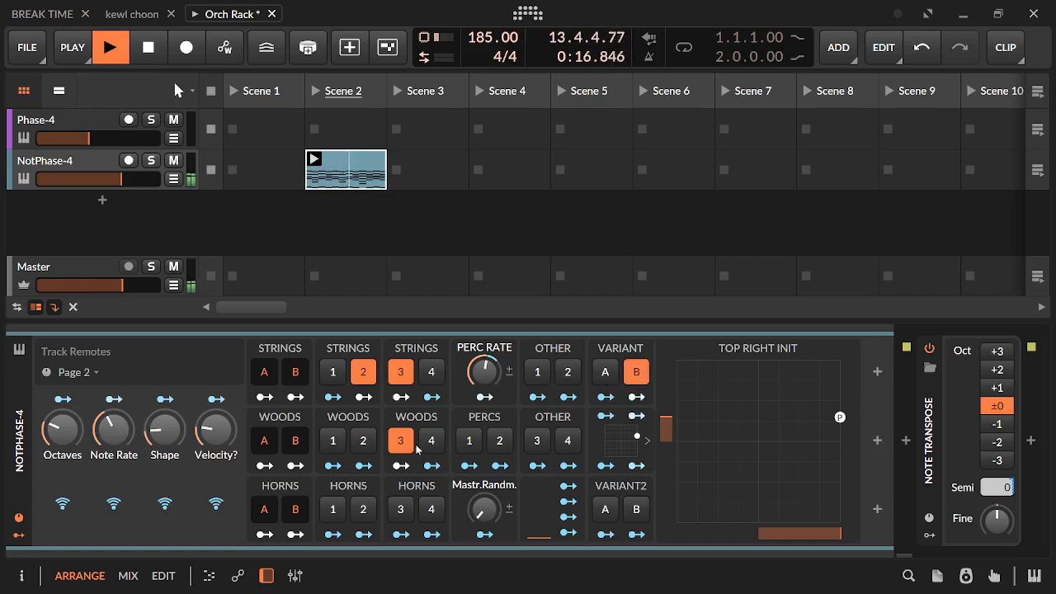
click(401, 441)
click(401, 373)
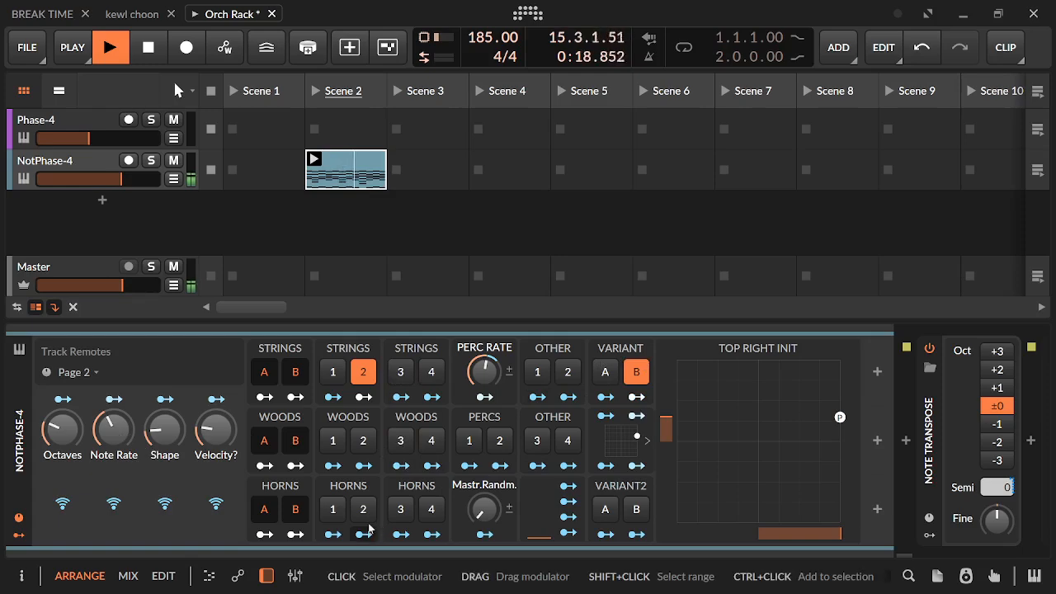
click(407, 511)
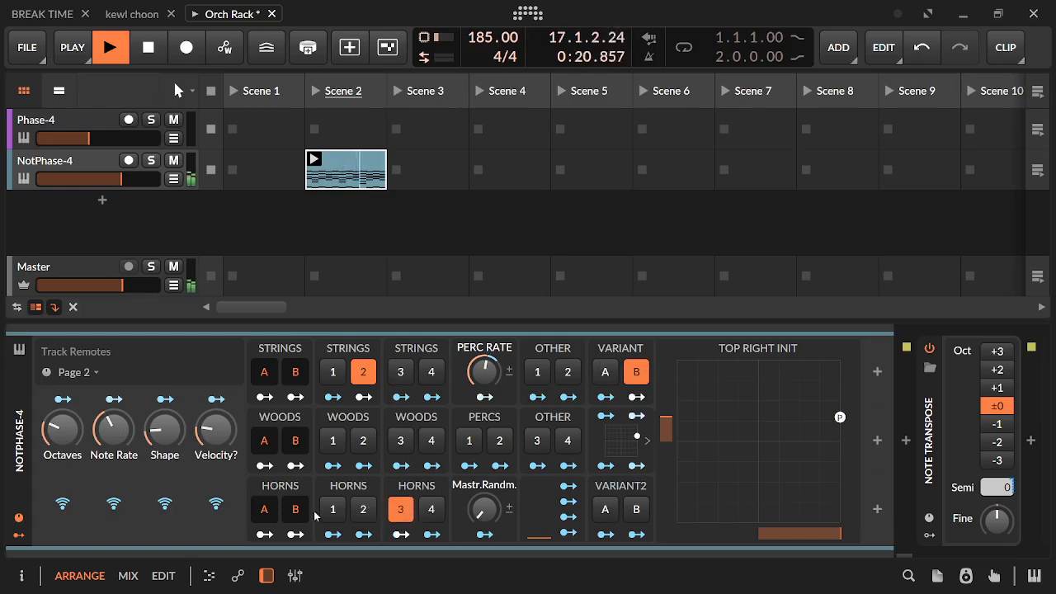
click(361, 377)
click(361, 377)
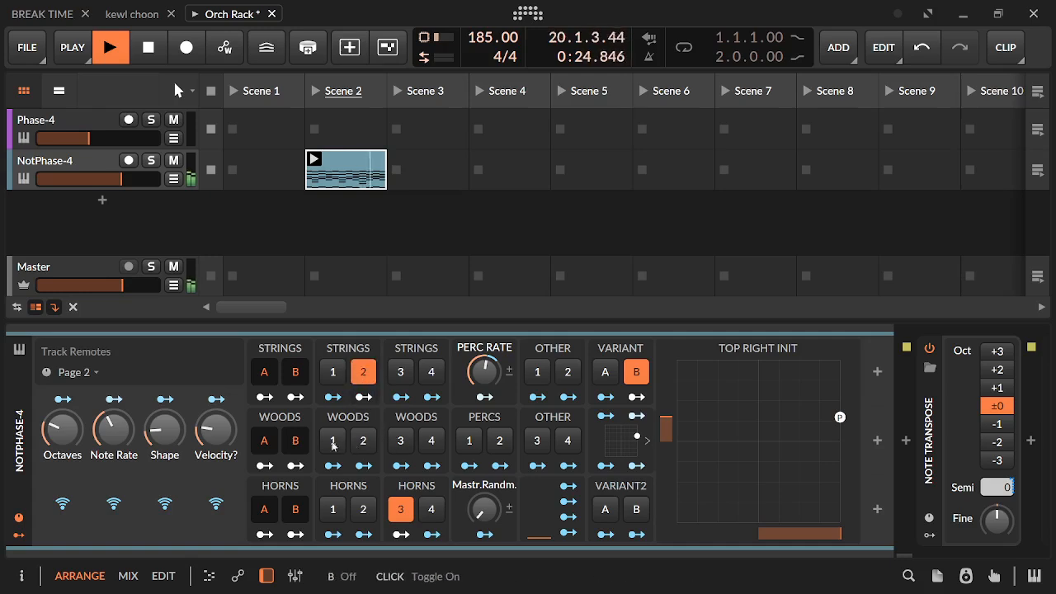
Raise Velocity? to about 52% and nudge the Top Right Init point down and inward, just above the centre line
drag(217, 430, 216, 430)
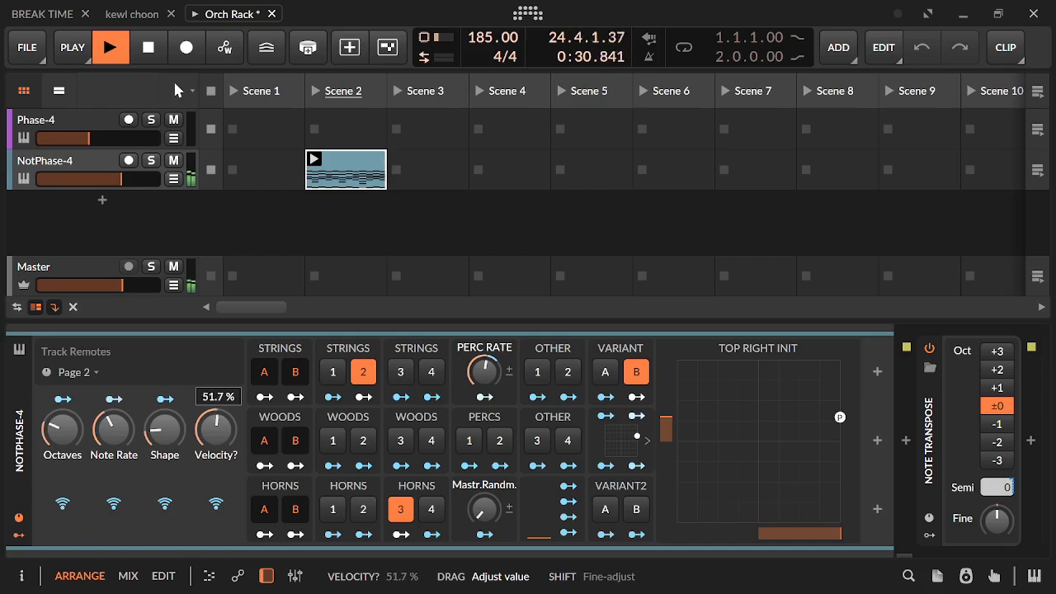
drag(217, 430, 227, 442)
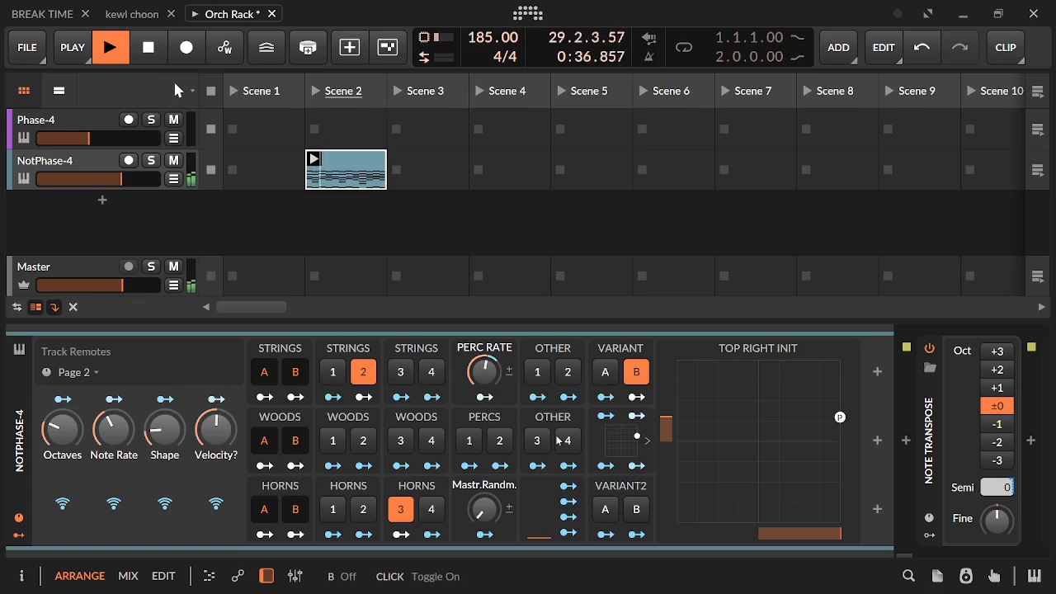
drag(839, 417, 830, 433)
Turn off Variant B, Strings 2 and Horns 3, enable Other 4 and Strings 3, and lower Note Rate
click(632, 376)
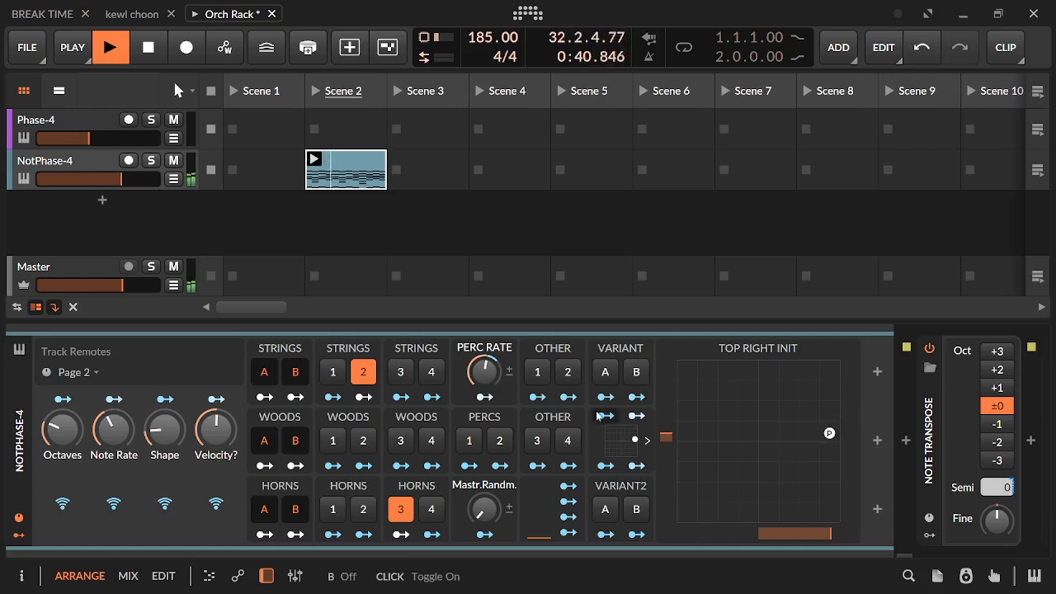
click(569, 441)
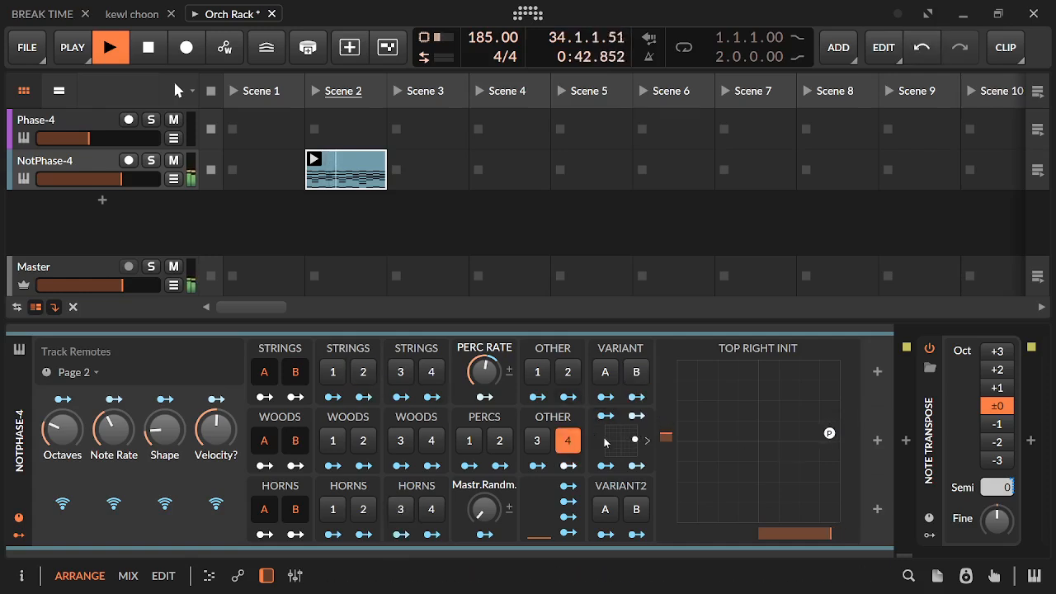
click(829, 438)
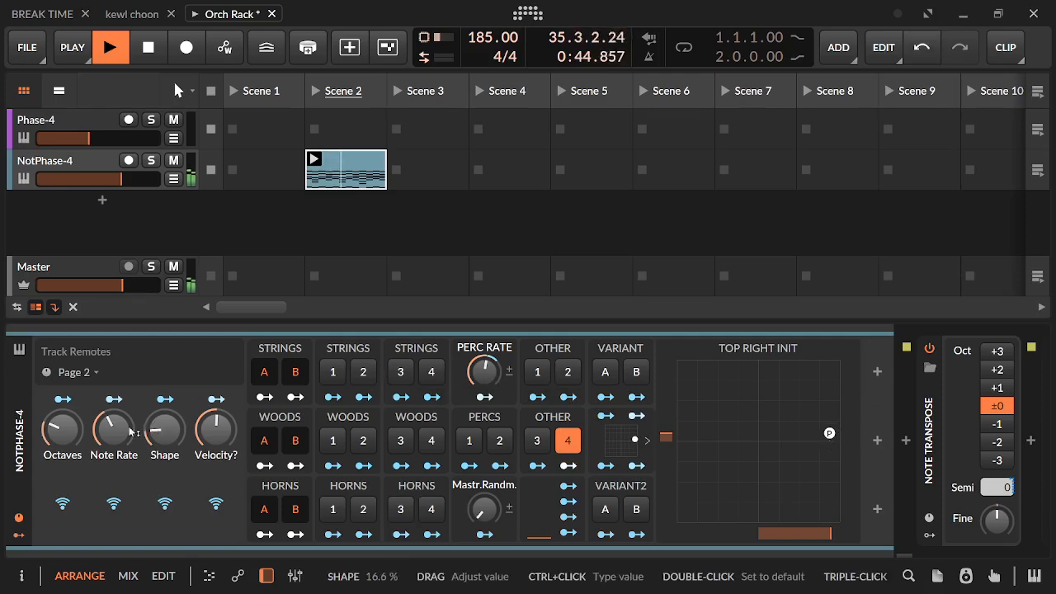
drag(117, 431, 117, 454)
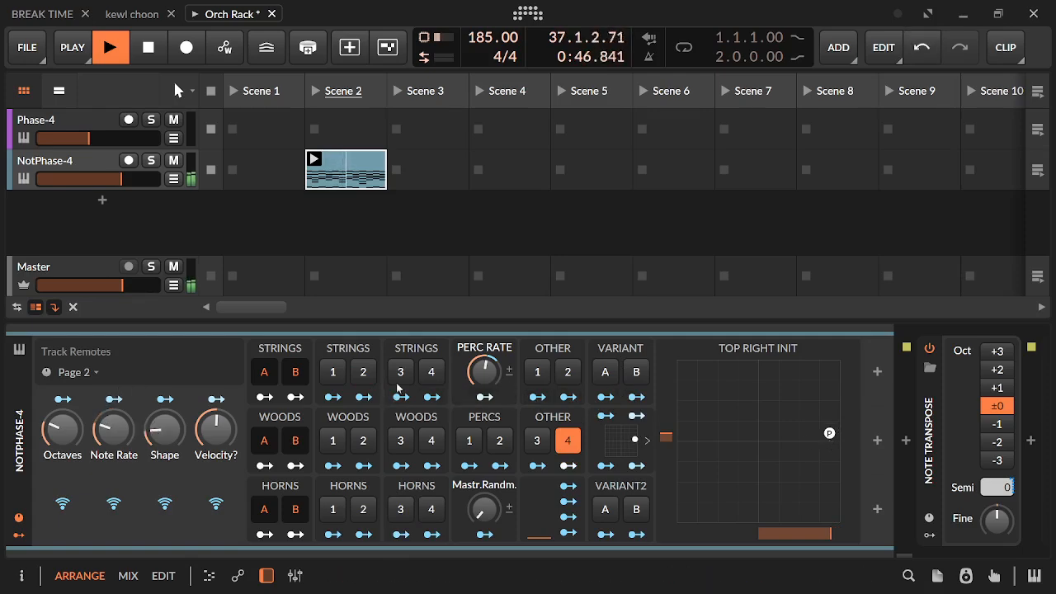
click(405, 378)
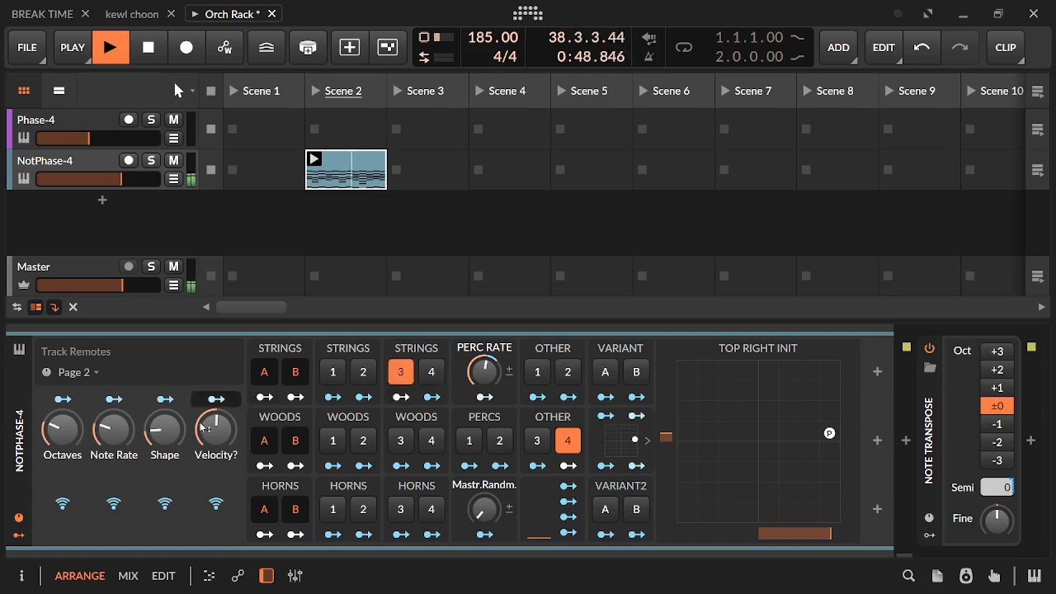
Move the Top Right Init point below the centre line, lower Velocity?, enable Horns 1, and raise Mastr.Randm. to nearly halfway
drag(830, 433, 806, 472)
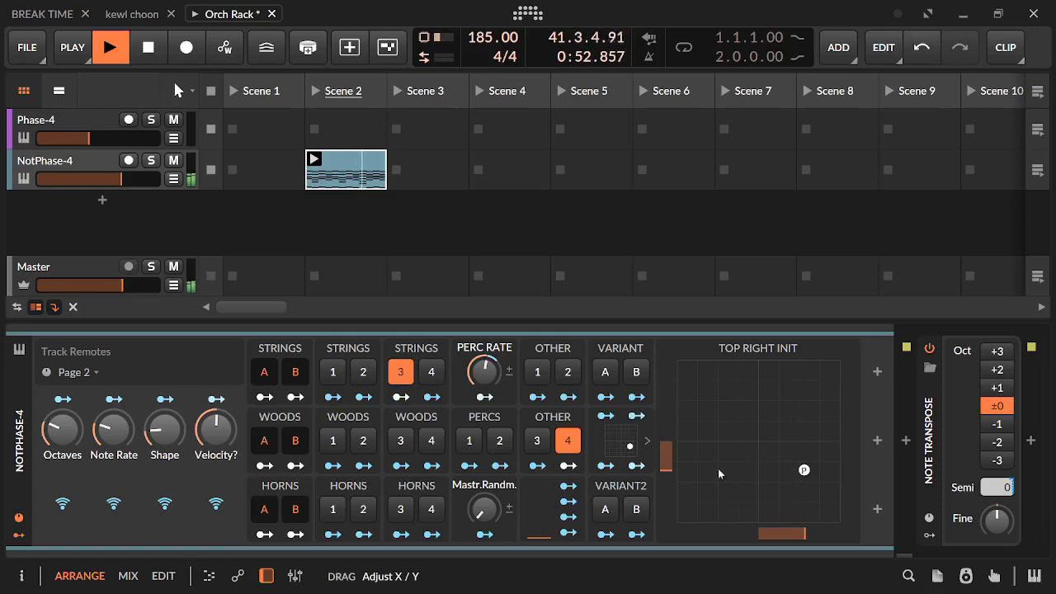
click(333, 510)
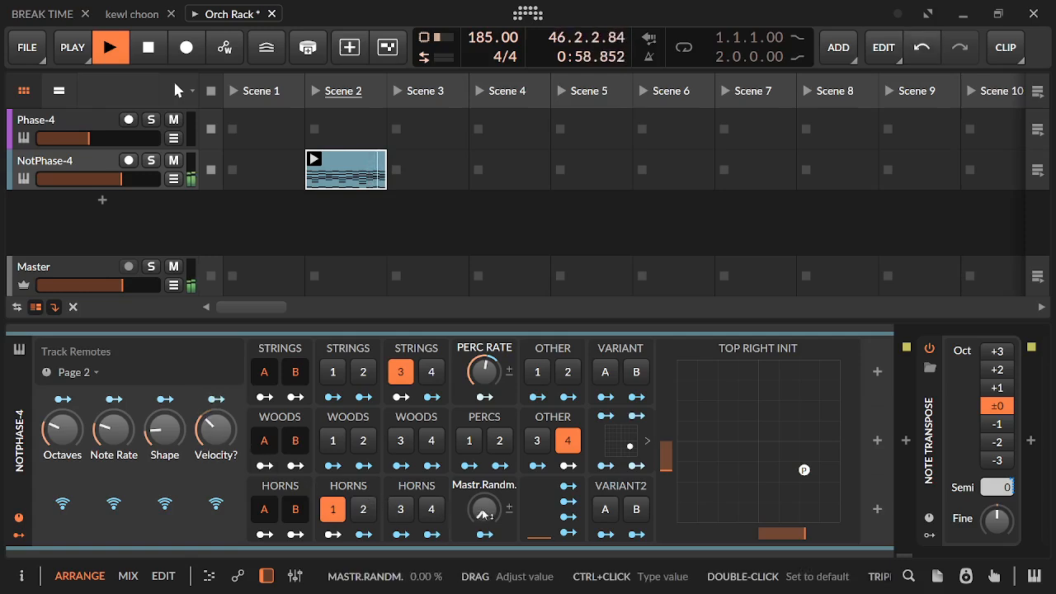
drag(487, 516, 487, 463)
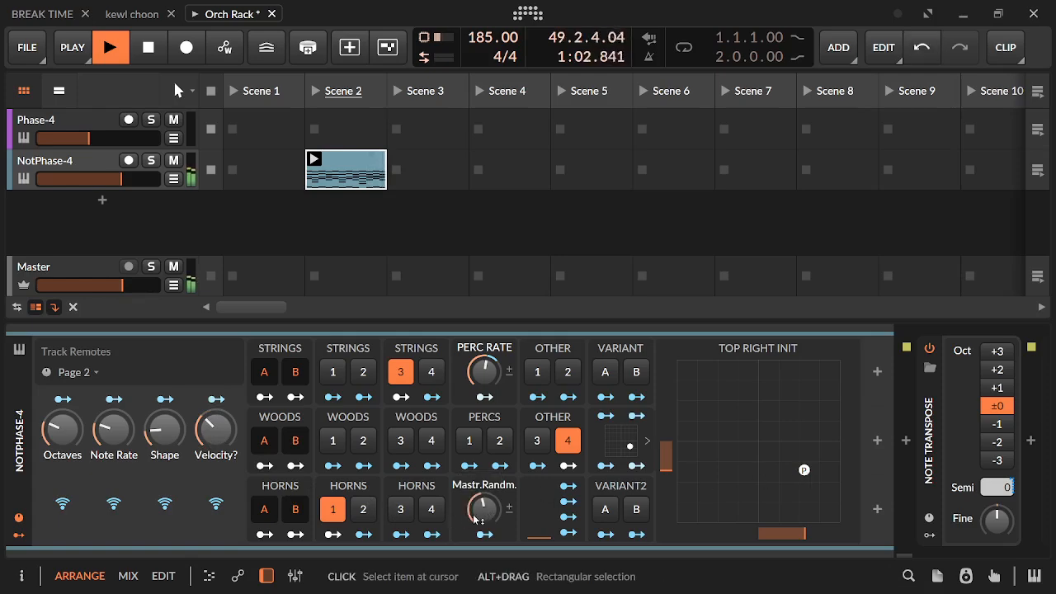
Replace Horns 1 with Horns 2, enable Woods 1 and 2, and turn off Strings 3
click(355, 513)
click(333, 509)
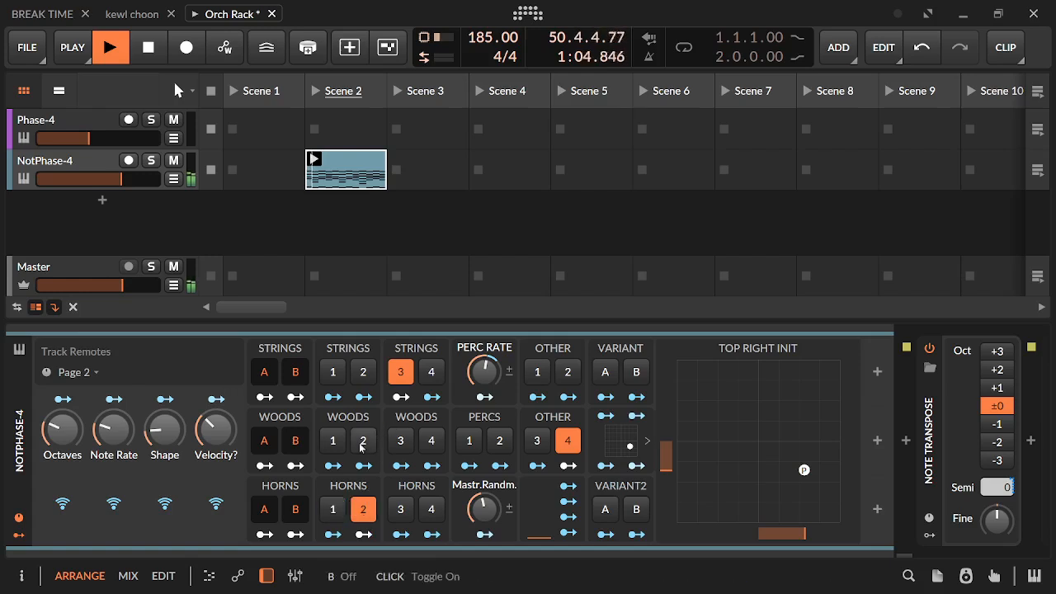
click(363, 440)
click(338, 445)
click(398, 373)
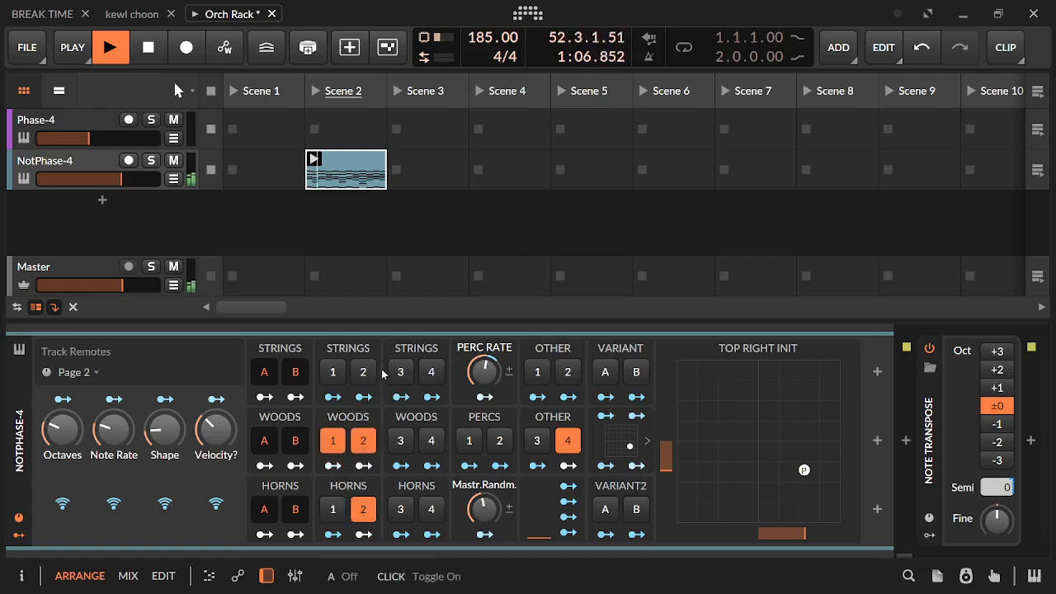
click(361, 376)
click(361, 375)
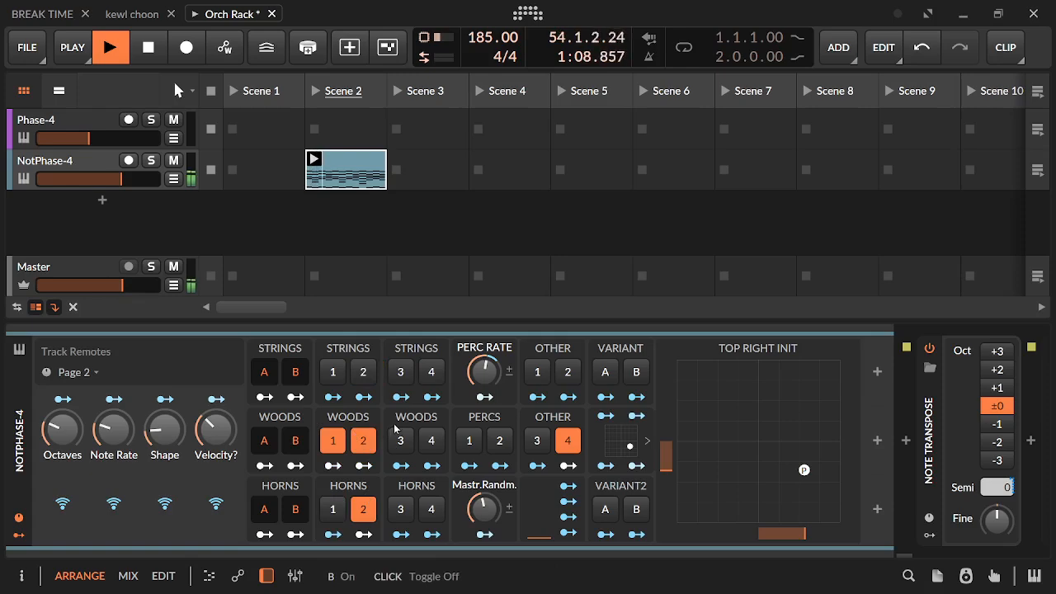
Raise Shape and Octaves, readjust Note Rate, and move the Top Right Init point up to the centre line
drag(157, 444, 157, 413)
drag(71, 447, 112, 445)
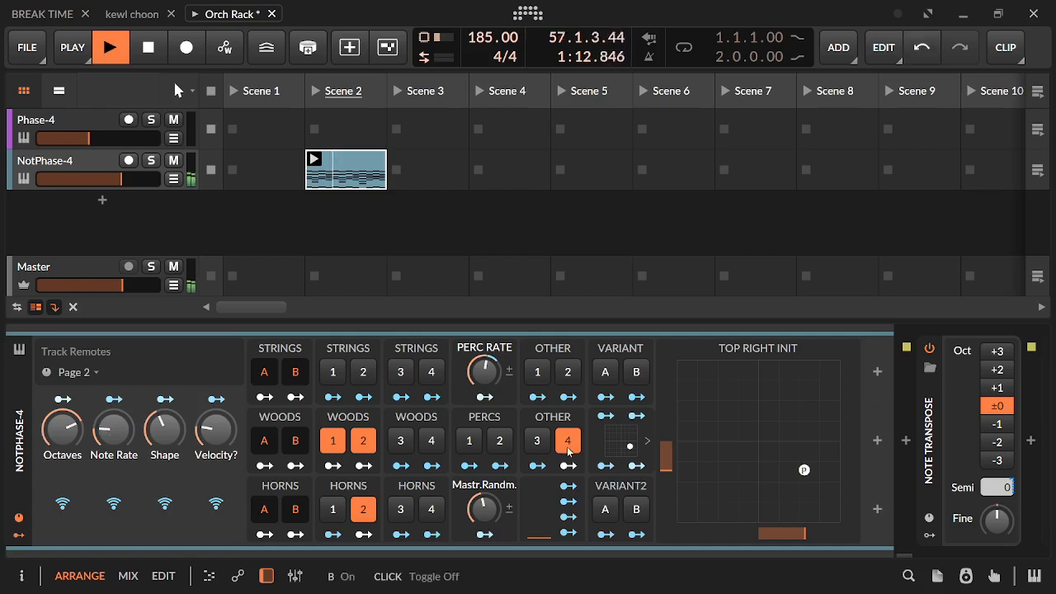
drag(804, 471, 794, 443)
drag(103, 435, 103, 429)
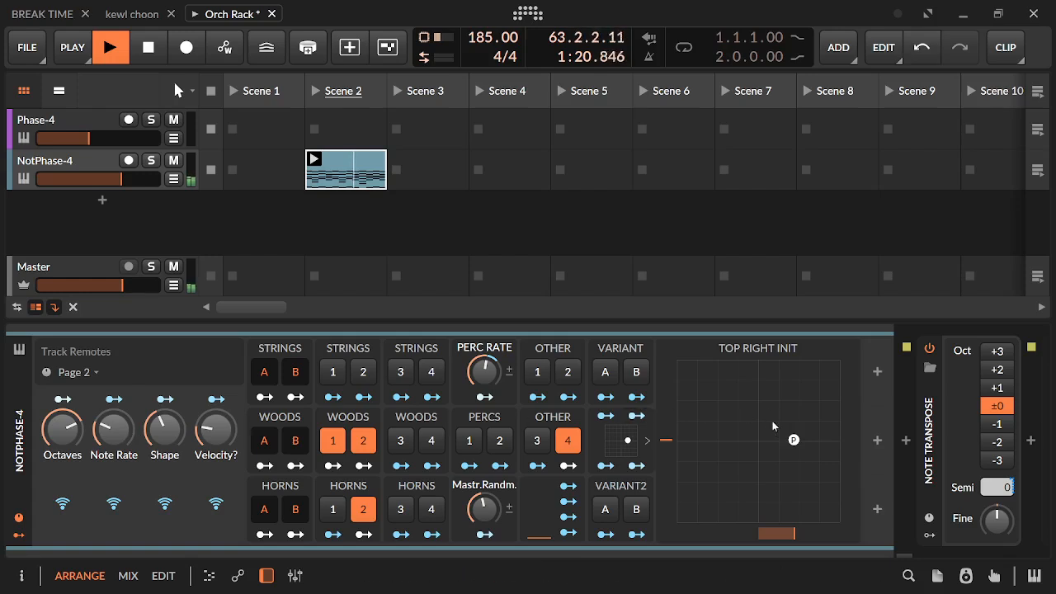
Lower Velocity? and move the Top Right Init point to the pad's upper-right corner
drag(790, 442, 794, 439)
drag(118, 420, 118, 416)
mouse_move(798, 435)
mouse_down()
mouse_move(824, 434)
mouse_move(816, 437)
mouse_up()
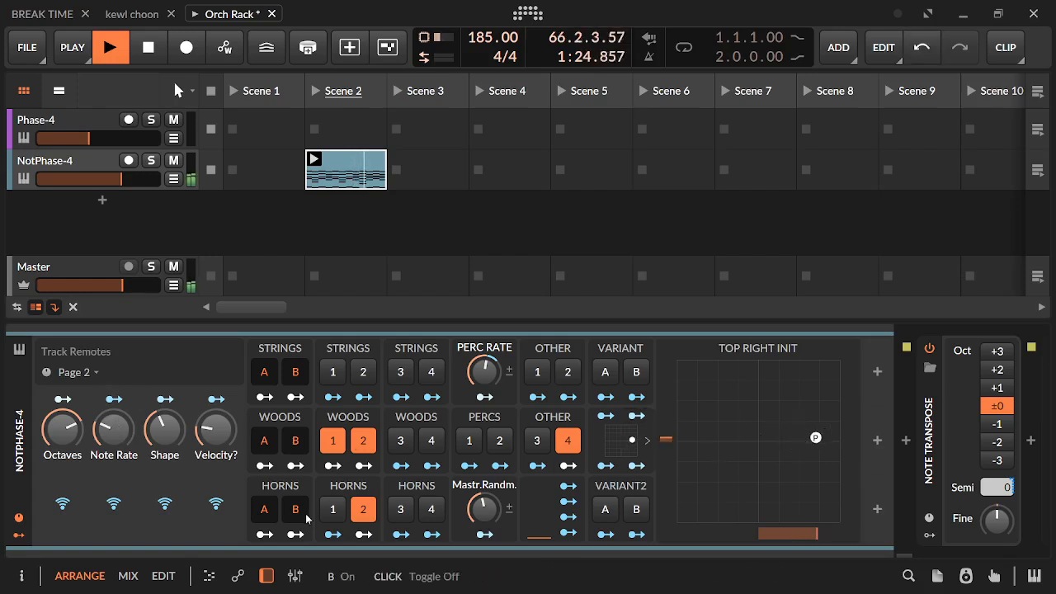
drag(215, 431, 215, 443)
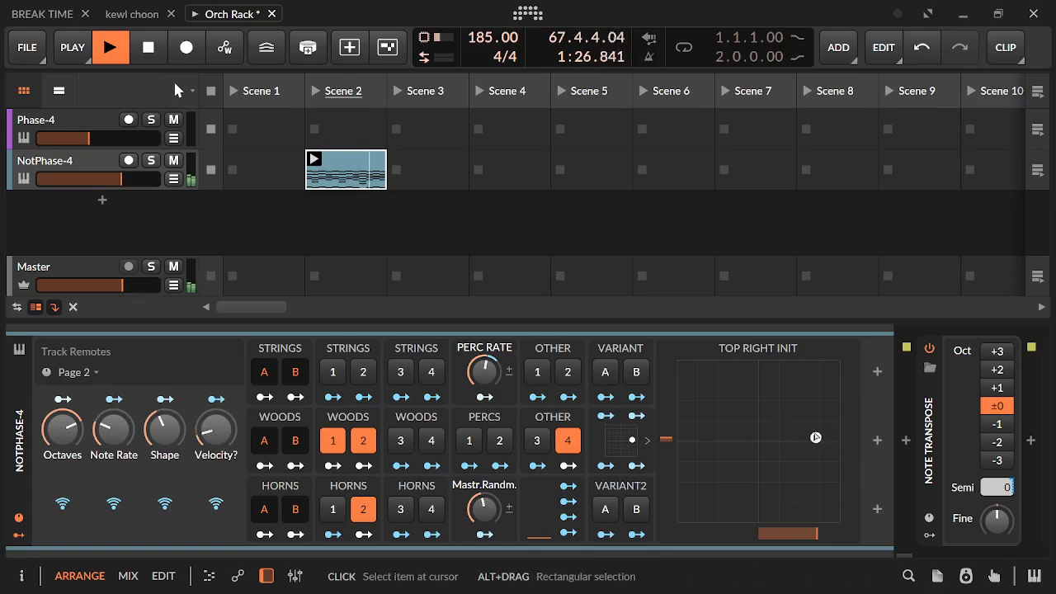
drag(815, 437, 807, 413)
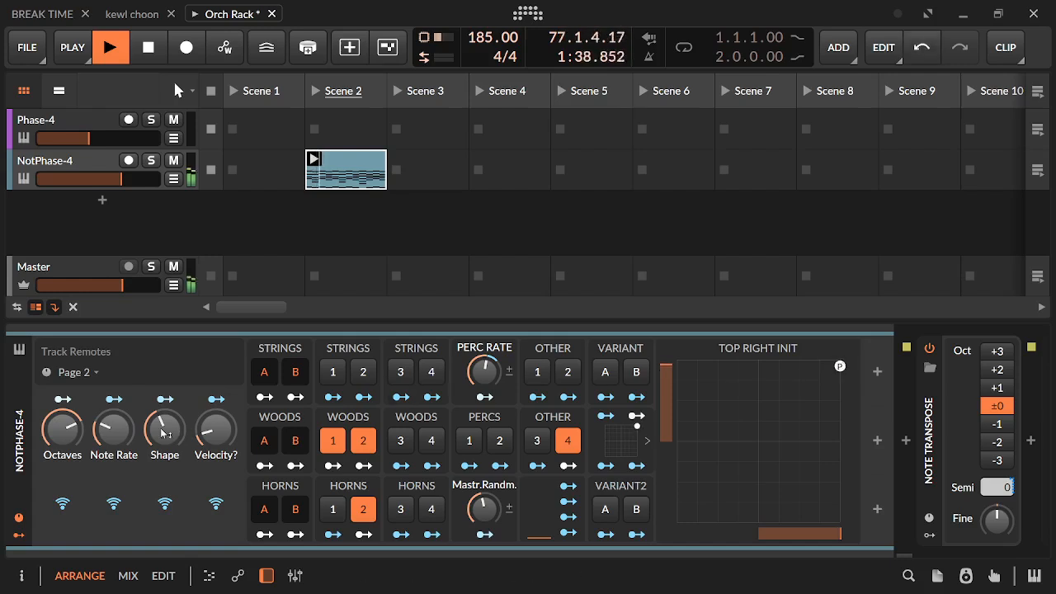
Raise Note Rate and reset Mastr.Randm. to 0%
drag(112, 431, 113, 421)
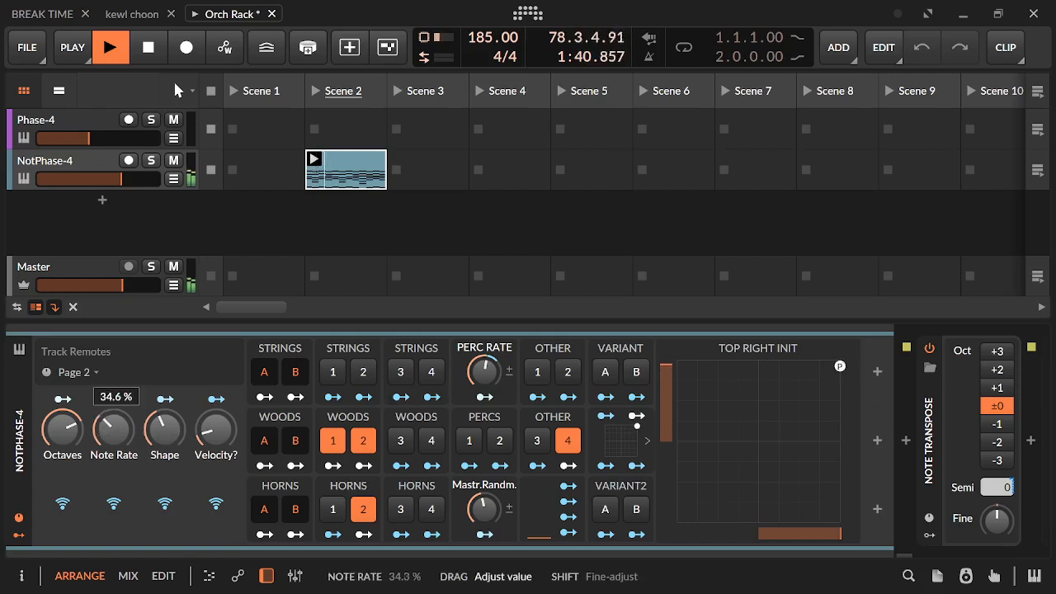
double_click(484, 509)
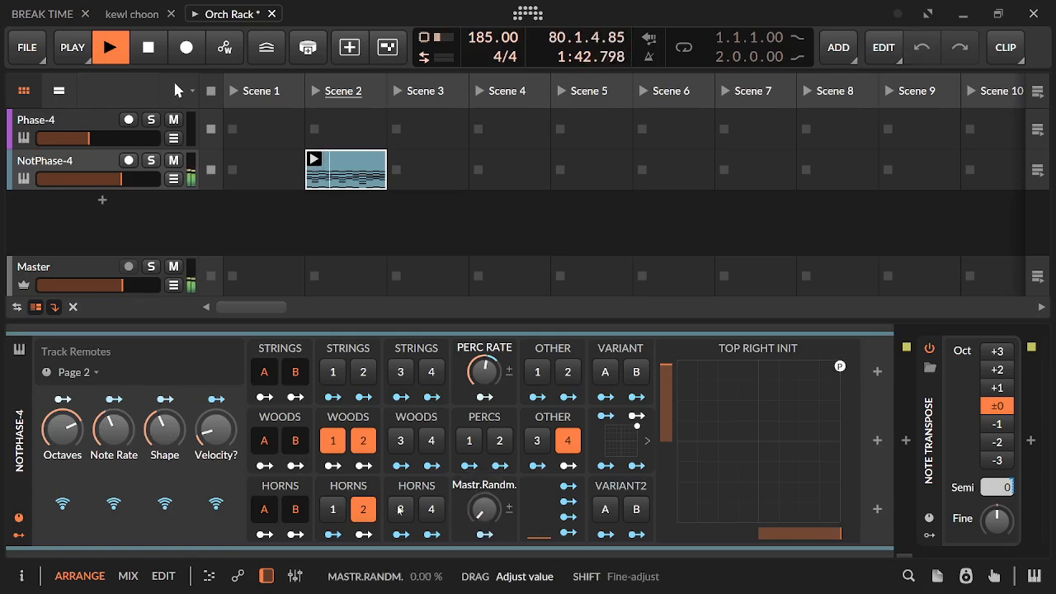
Move the Top Right Init point to the pad's lower-right corner, replace Other 4 with Other 3, and enable Variant2 B
drag(838, 368, 649, 457)
click(567, 442)
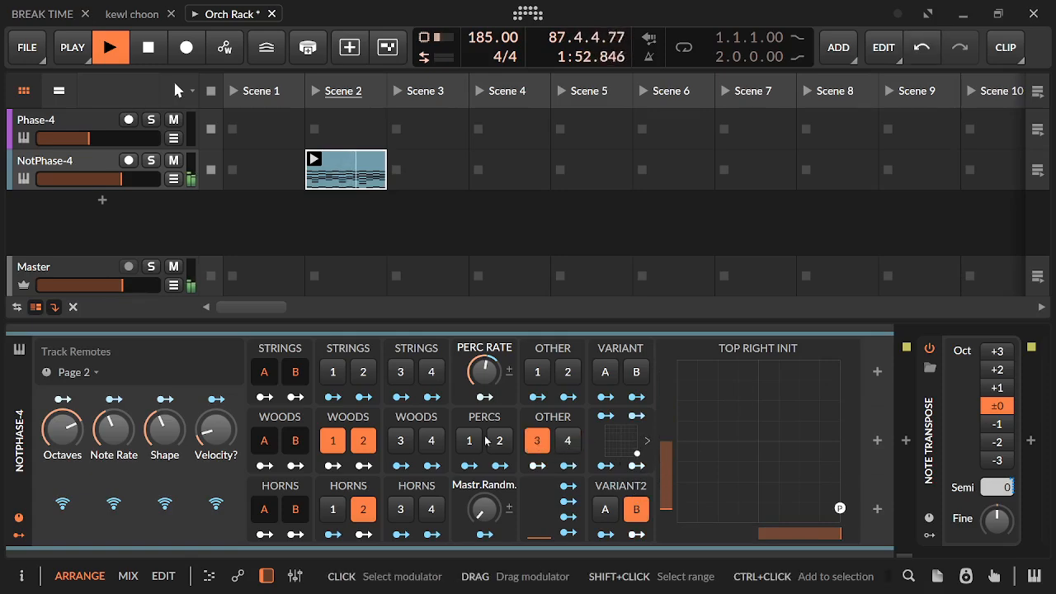
Enable Percs 2 and lower Perc Rate to 23.4%
click(499, 441)
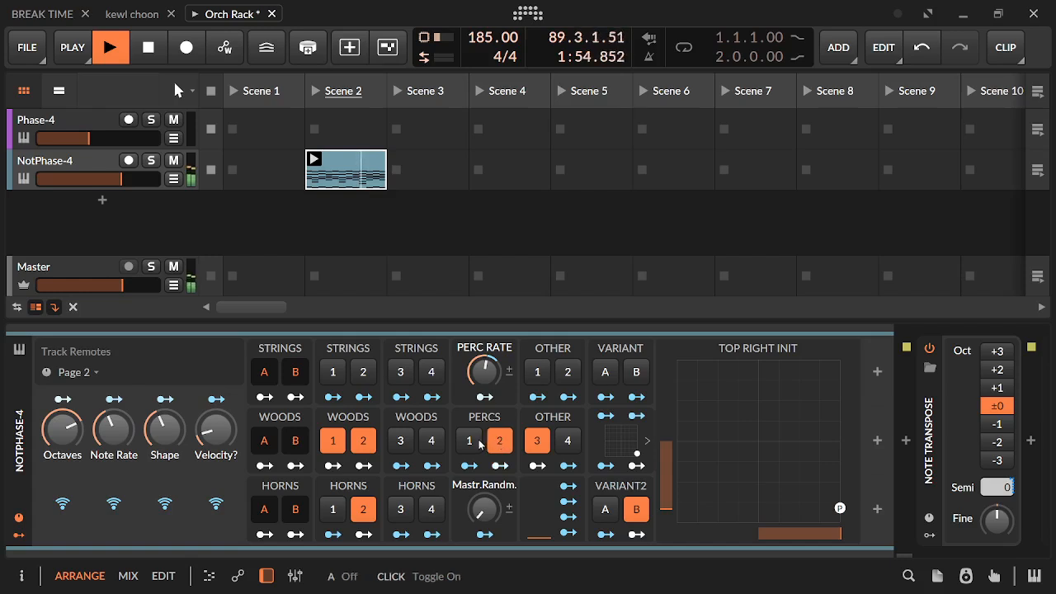
drag(484, 378, 487, 391)
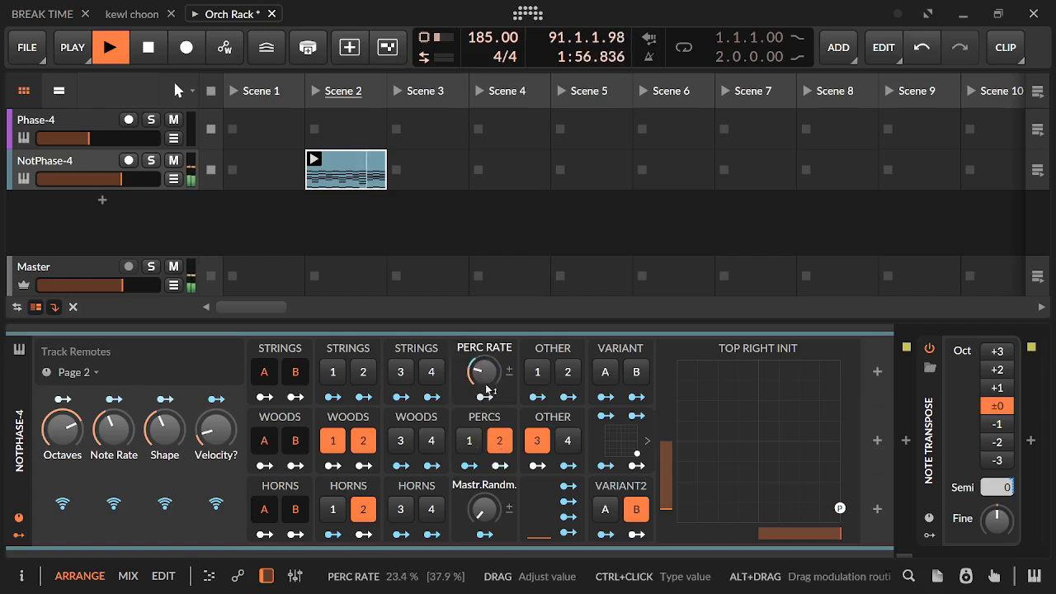
Turn off Percs 2 and Other 3, and enable Woods 3 and Woods 4
click(500, 442)
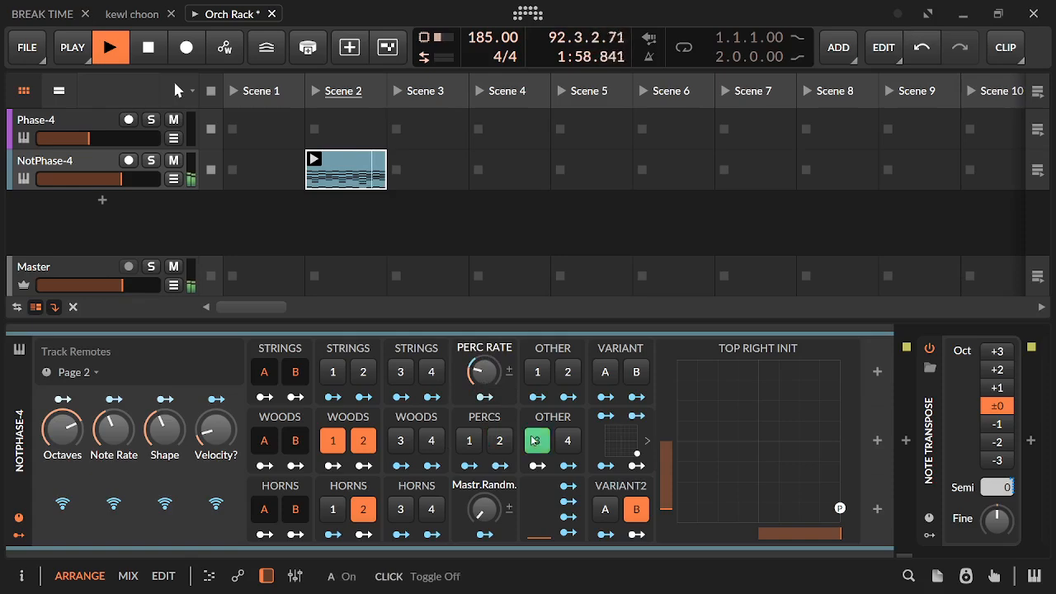
click(537, 442)
click(440, 443)
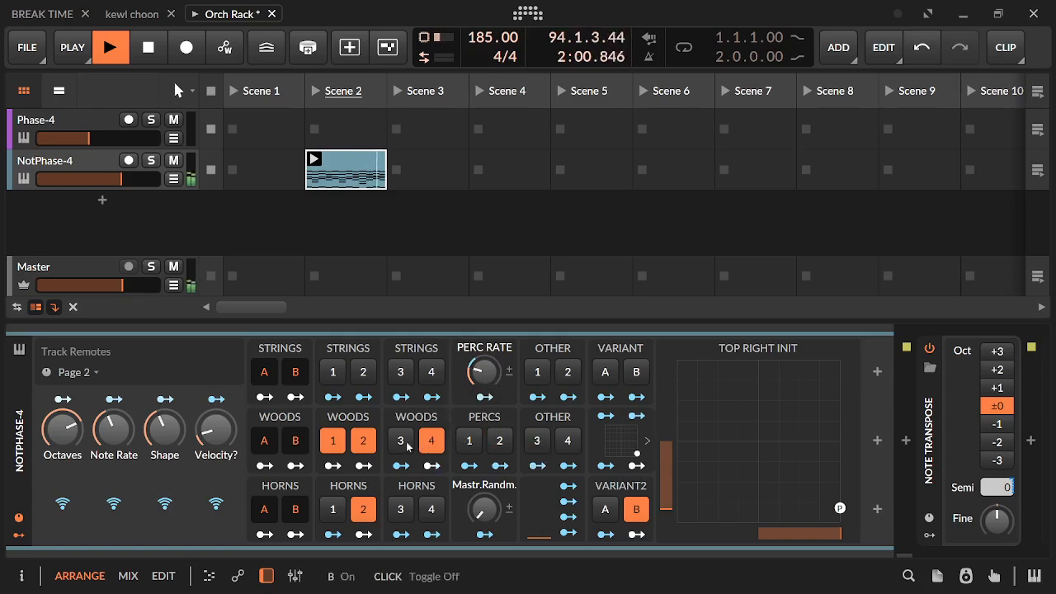
click(402, 447)
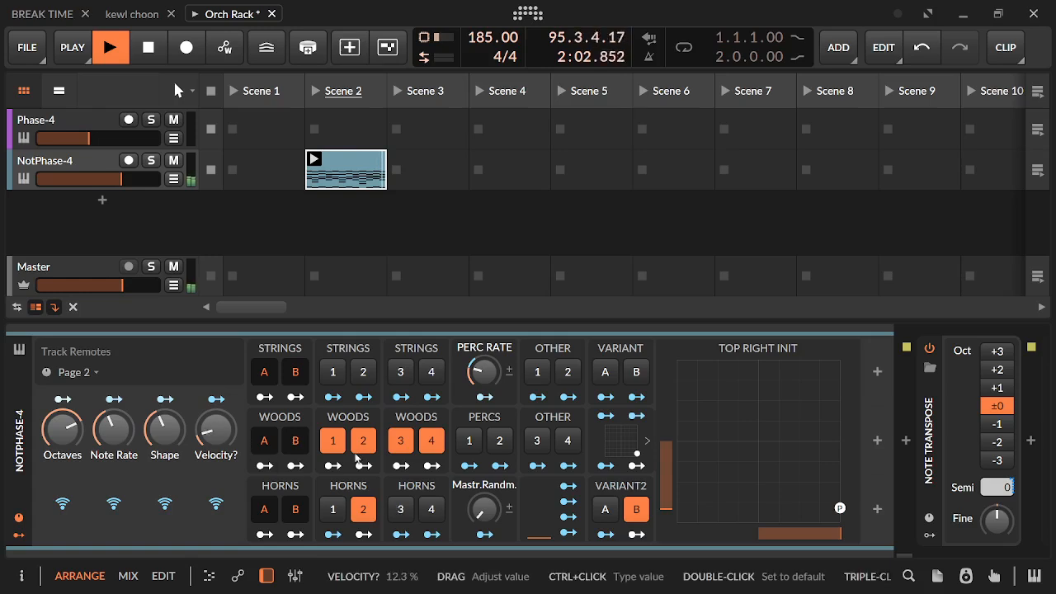
Raise Velocity? to 33.1%, lower Octaves and Note Rate, and enable Percs 1 with a lower Perc Rate
click(215, 430)
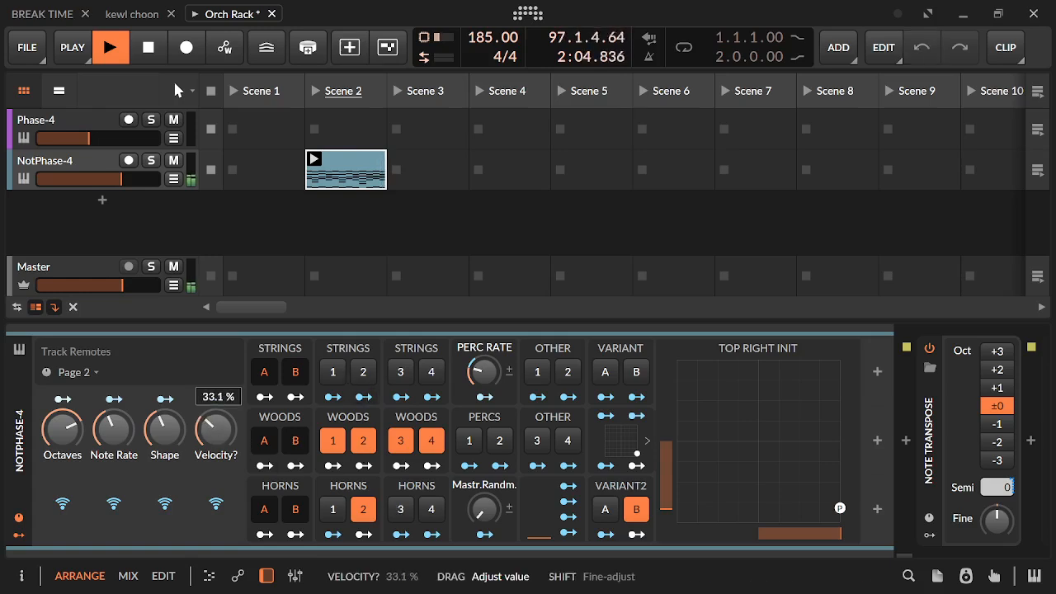
drag(114, 429, 80, 470)
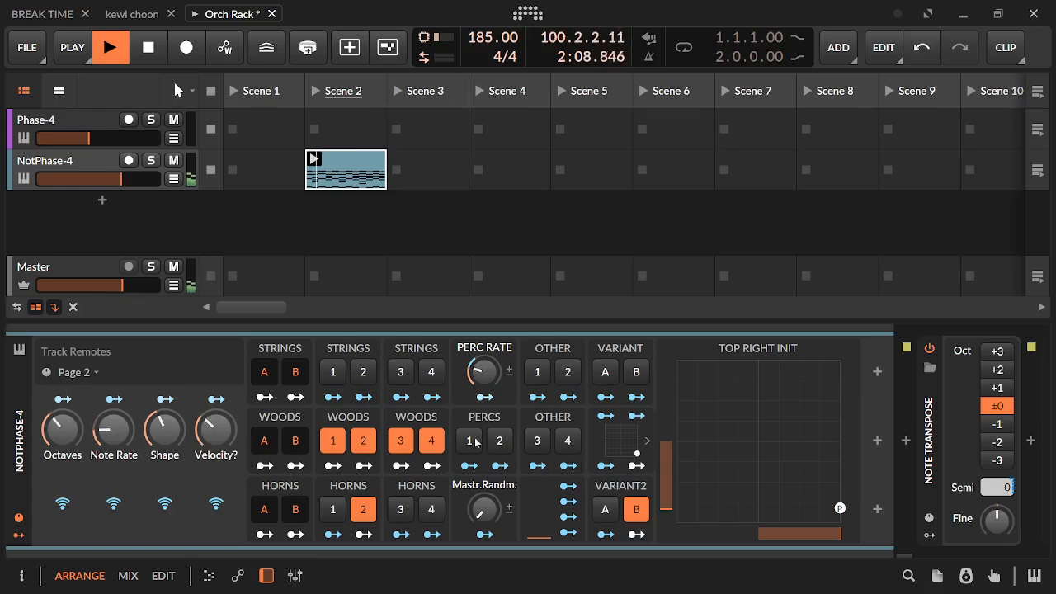
click(477, 439)
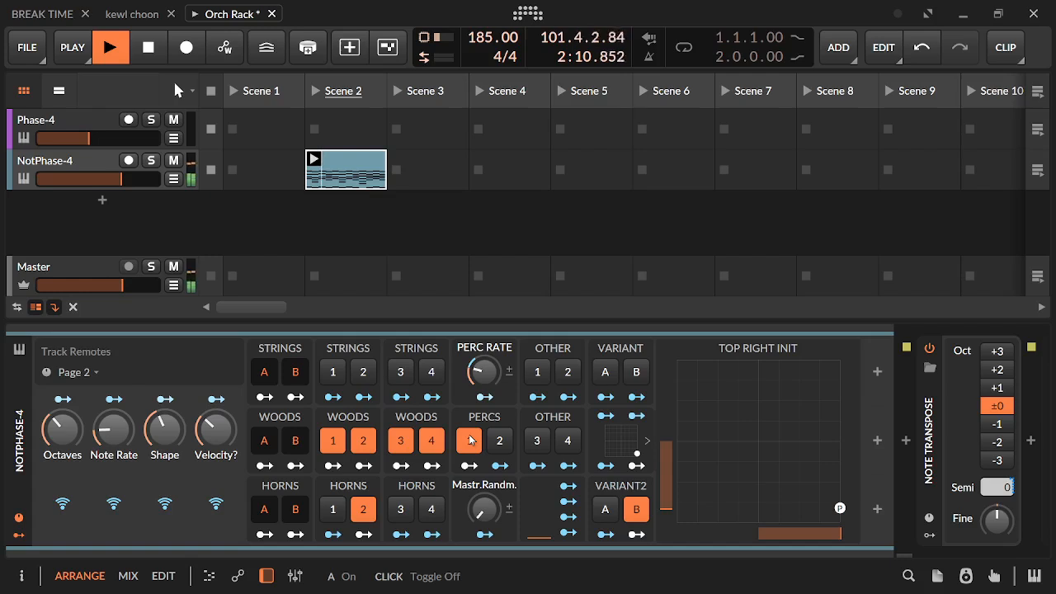
drag(483, 372, 483, 382)
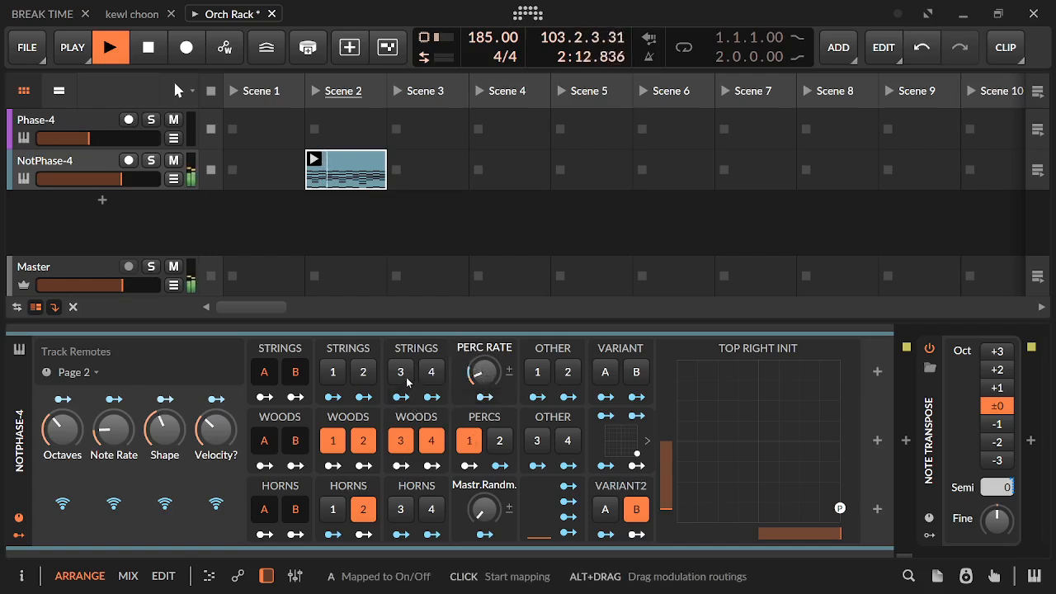
Audition Strings 3 and a Select value of 187%, resetting both
click(408, 379)
click(407, 381)
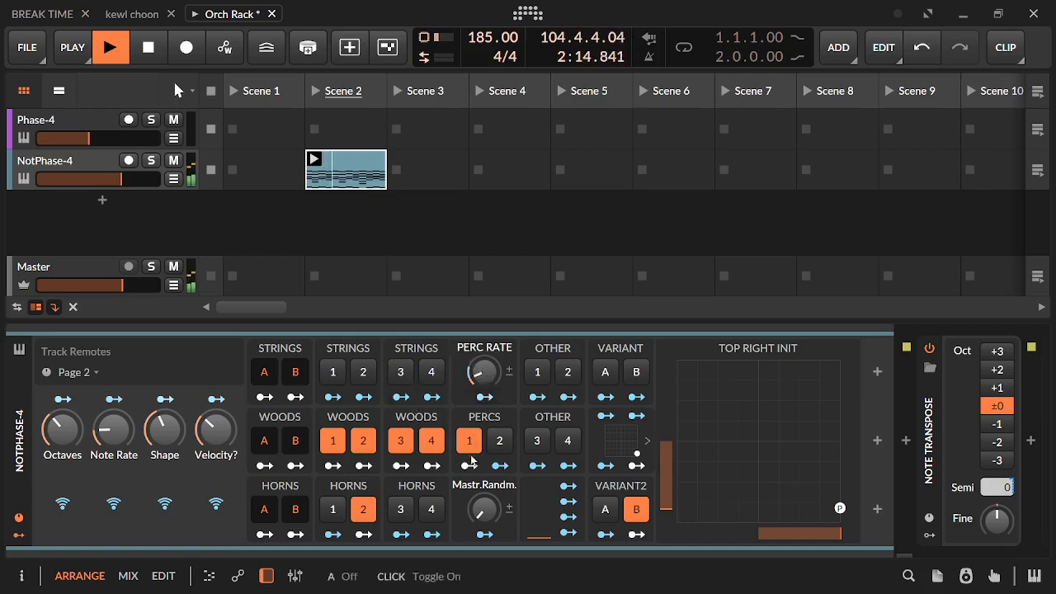
drag(499, 466, 499, 429)
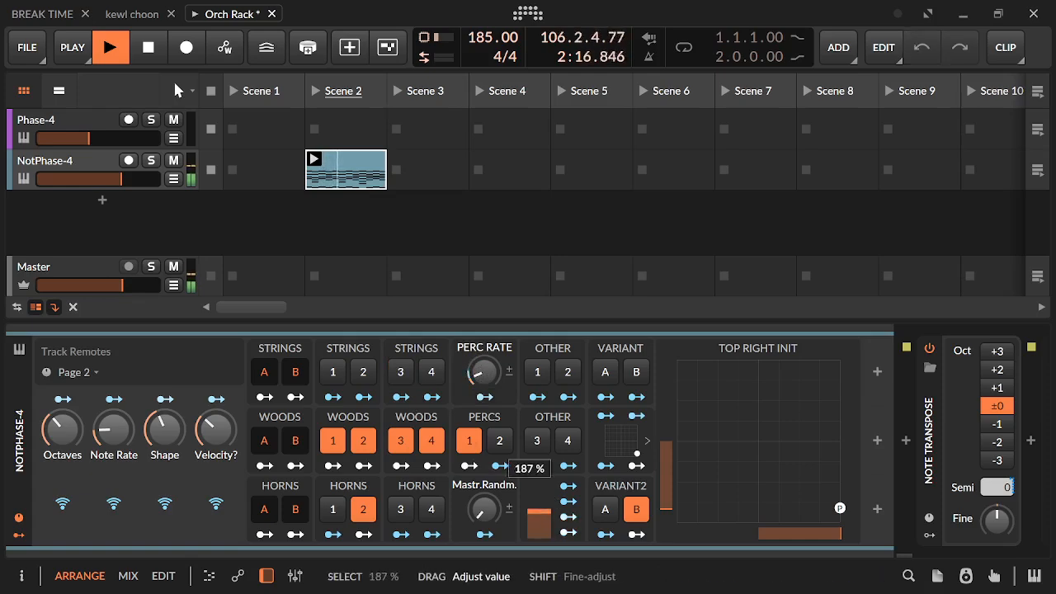
drag(539, 512, 539, 537)
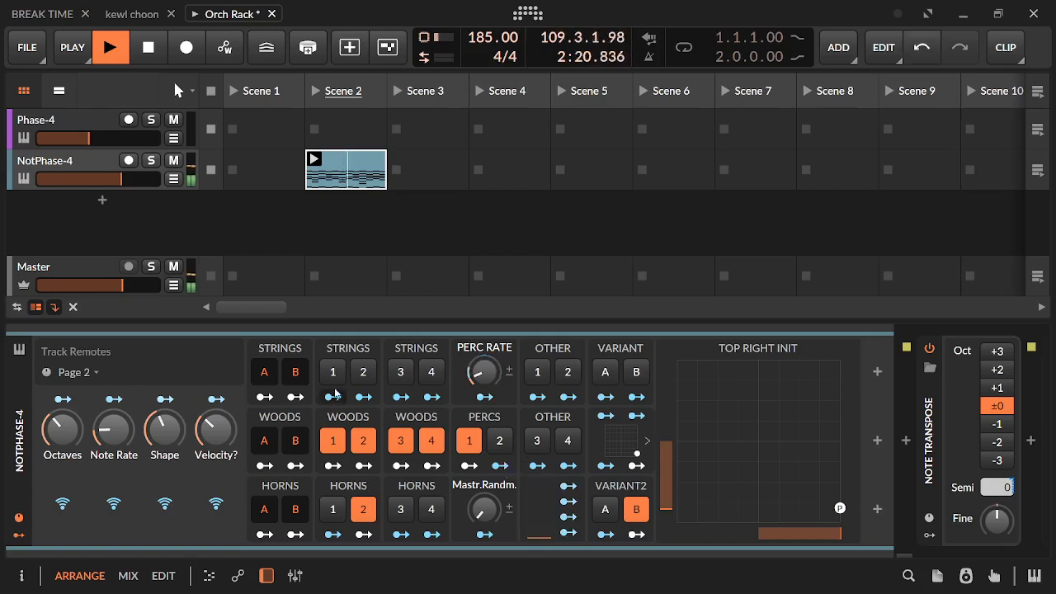
Enable Strings 3 and briefly switch Strings 2 on and off
click(363, 372)
click(407, 373)
click(363, 374)
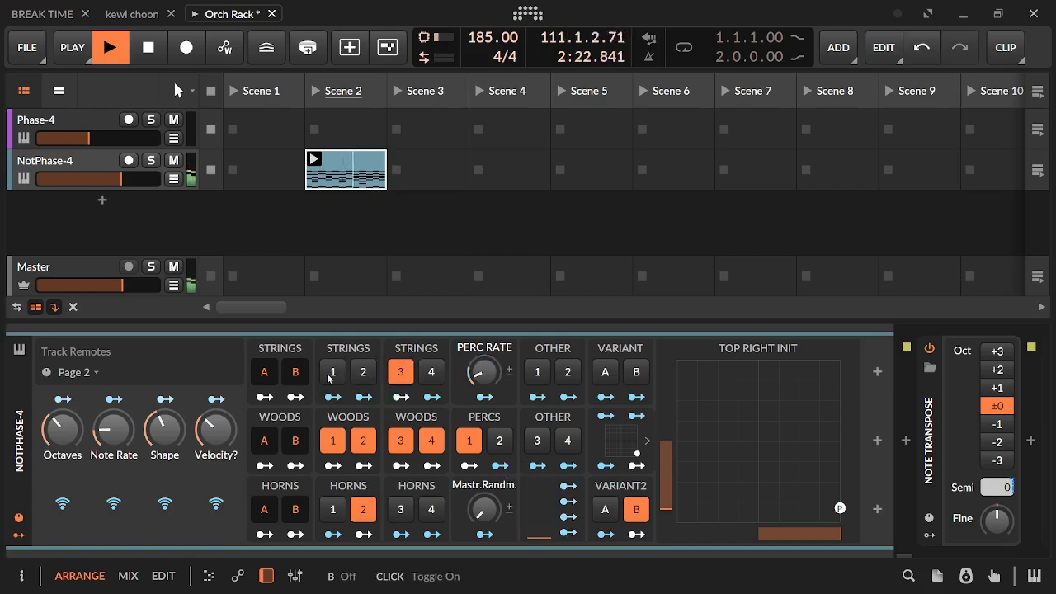
Raise Select and turn off Woods 2 and Woods 3
drag(539, 537, 539, 500)
click(404, 440)
click(363, 441)
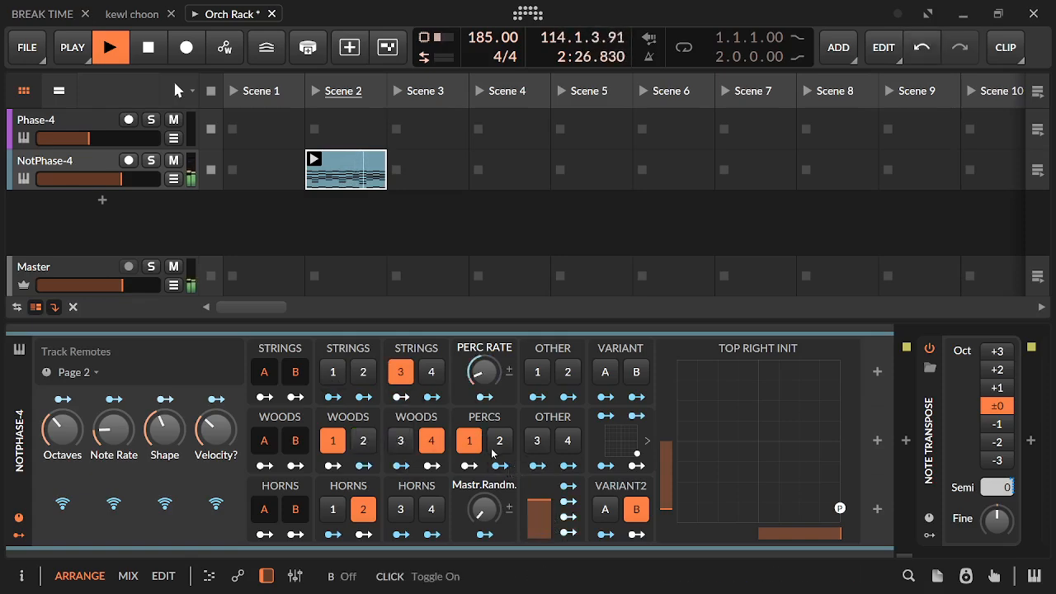
Turn off Percs 1 and briefly audition Percs 2 together with Other 3
click(468, 441)
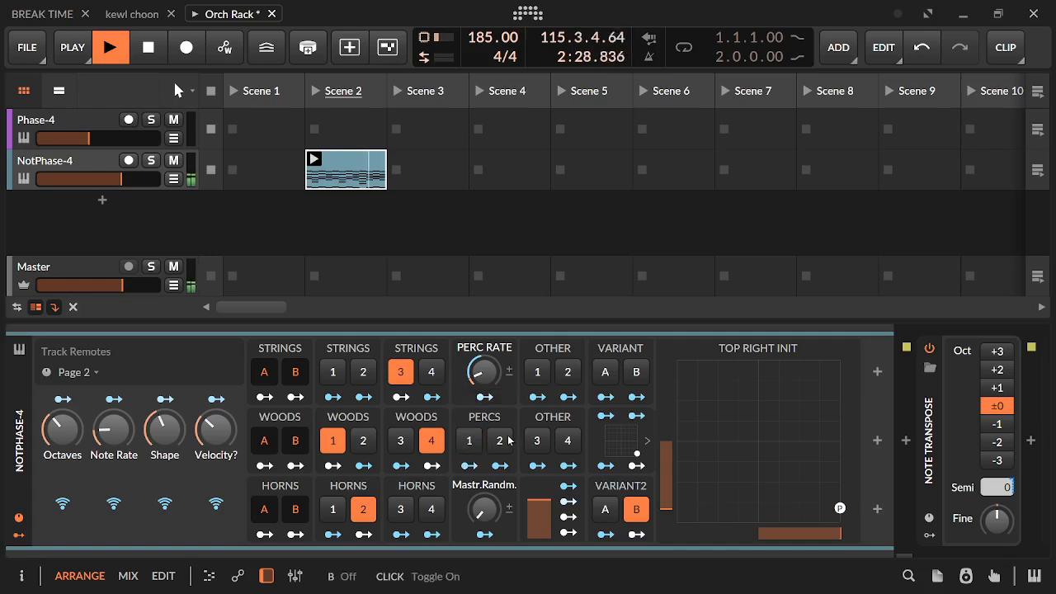
click(509, 440)
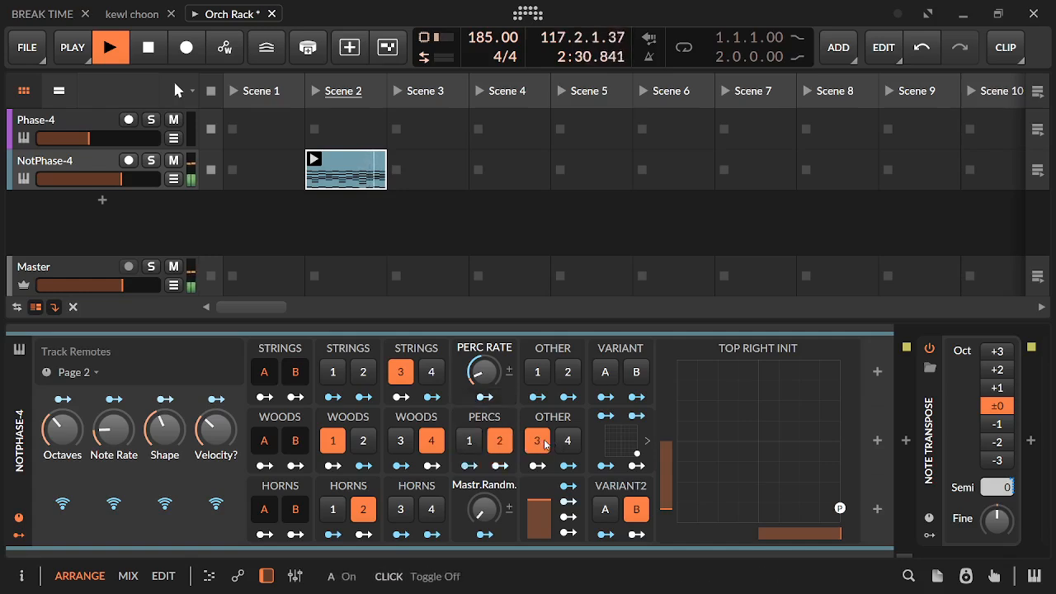
click(499, 440)
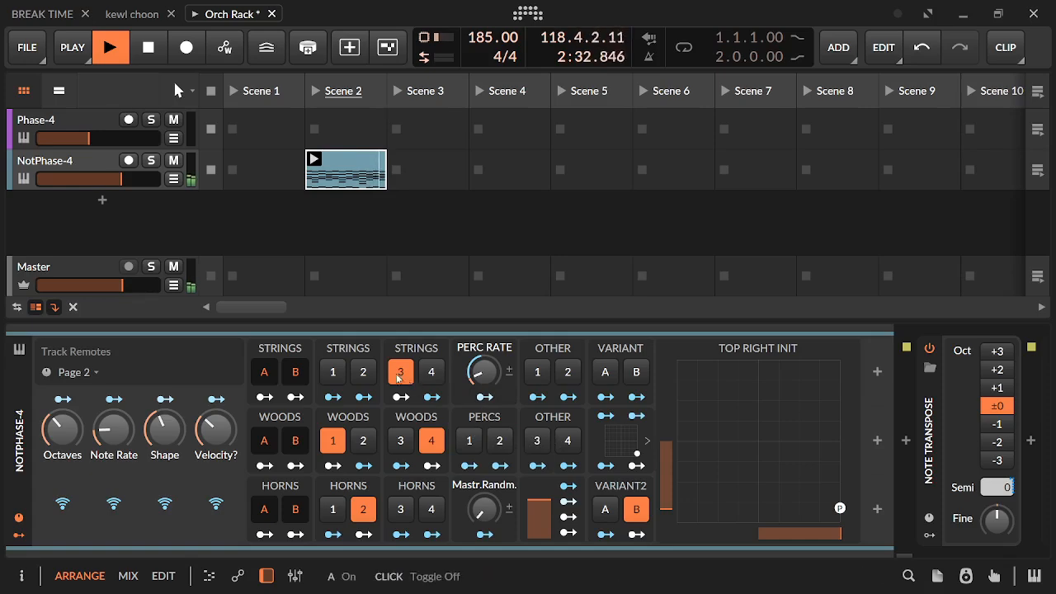
Replace Strings 3 with Strings 2 and 4, and turn off Woods 1, Woods 4, Woods A and Woods B
click(432, 375)
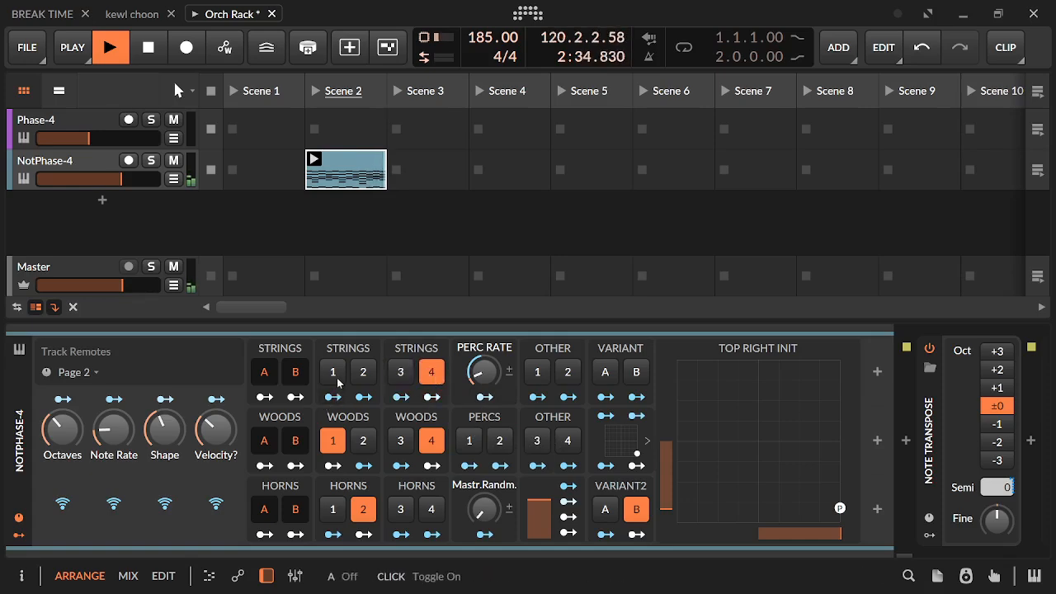
click(363, 373)
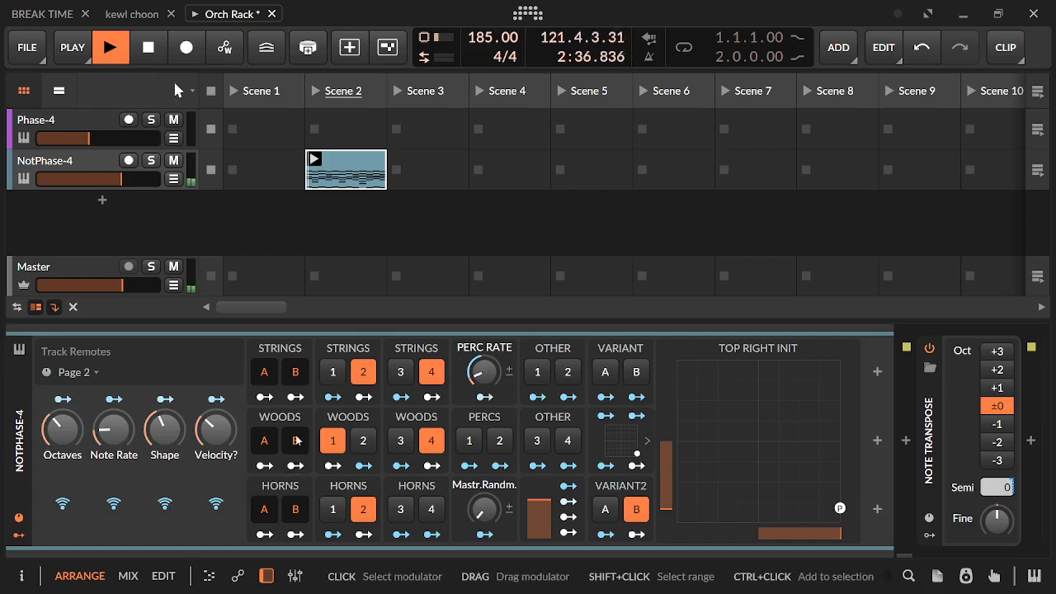
click(333, 441)
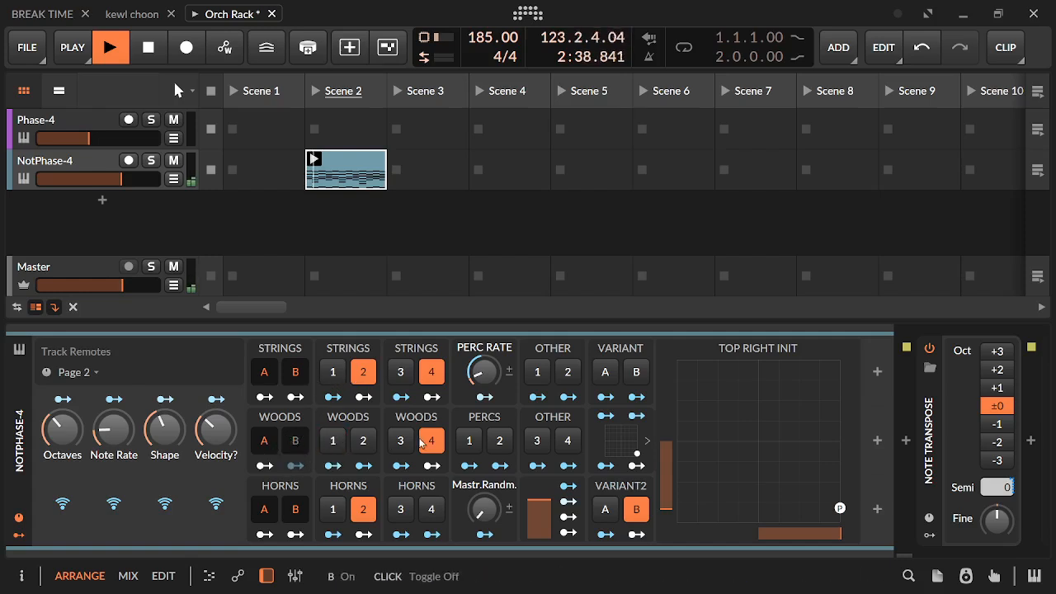
click(420, 443)
Turn off Strings B, and enable Strings 3 and Other 4
click(299, 378)
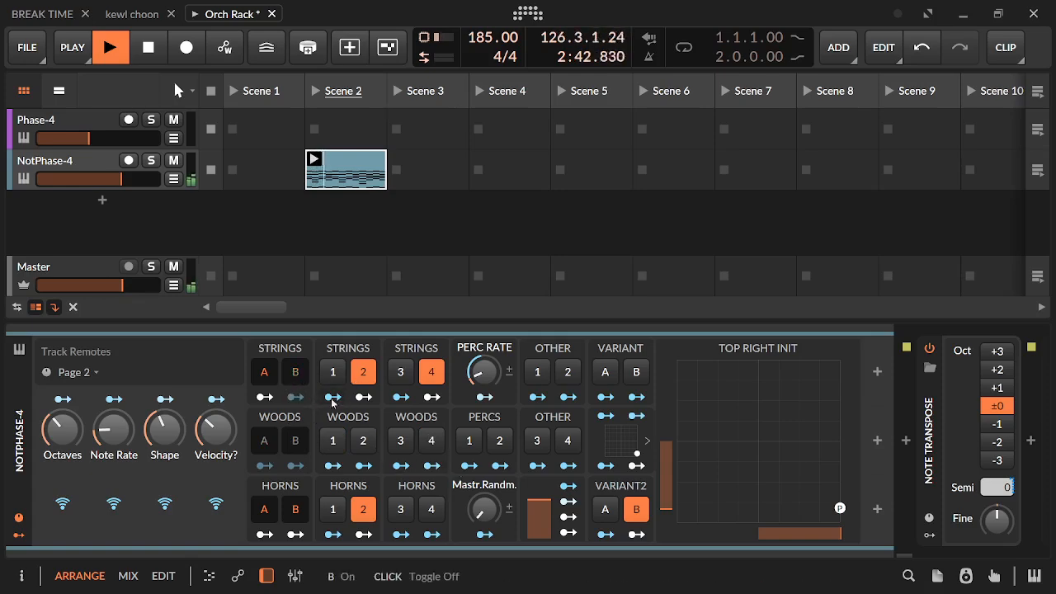
click(400, 372)
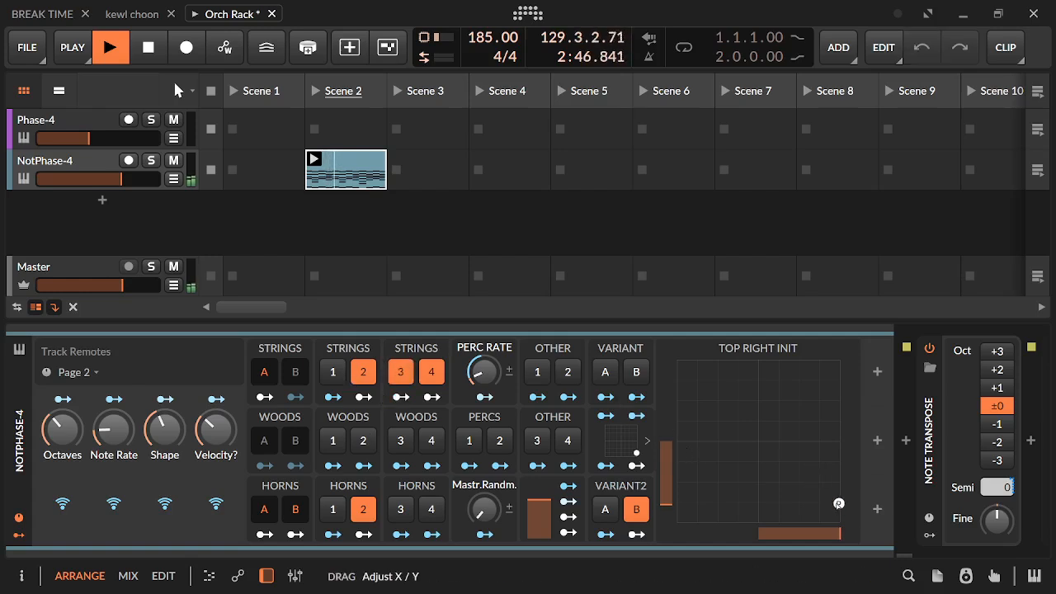
click(578, 446)
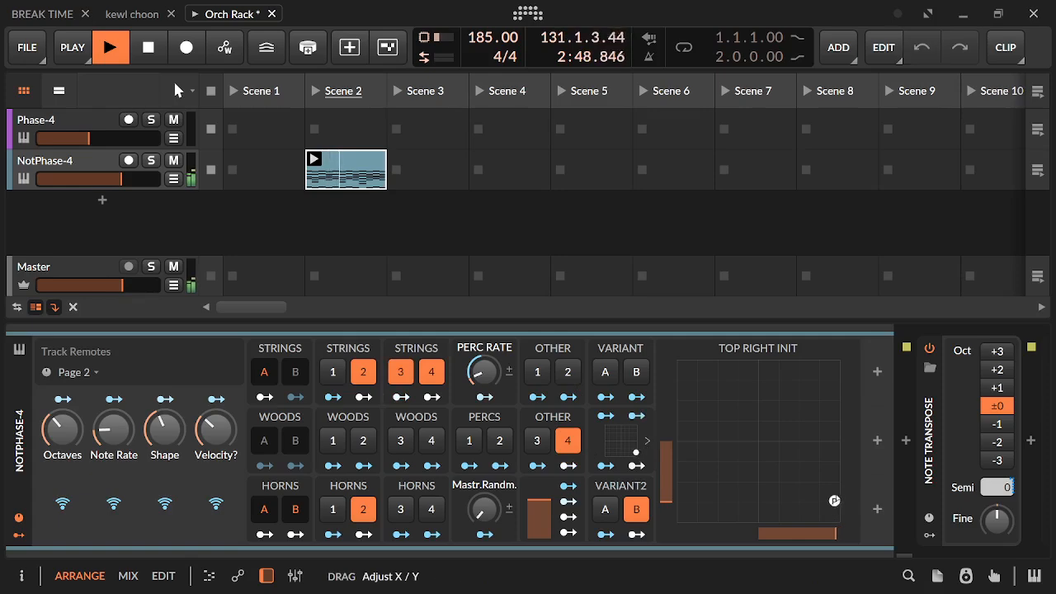
Raise the Top Right Init point to just above the pad's horizontal midline and lower Select to 0%
drag(835, 501, 828, 429)
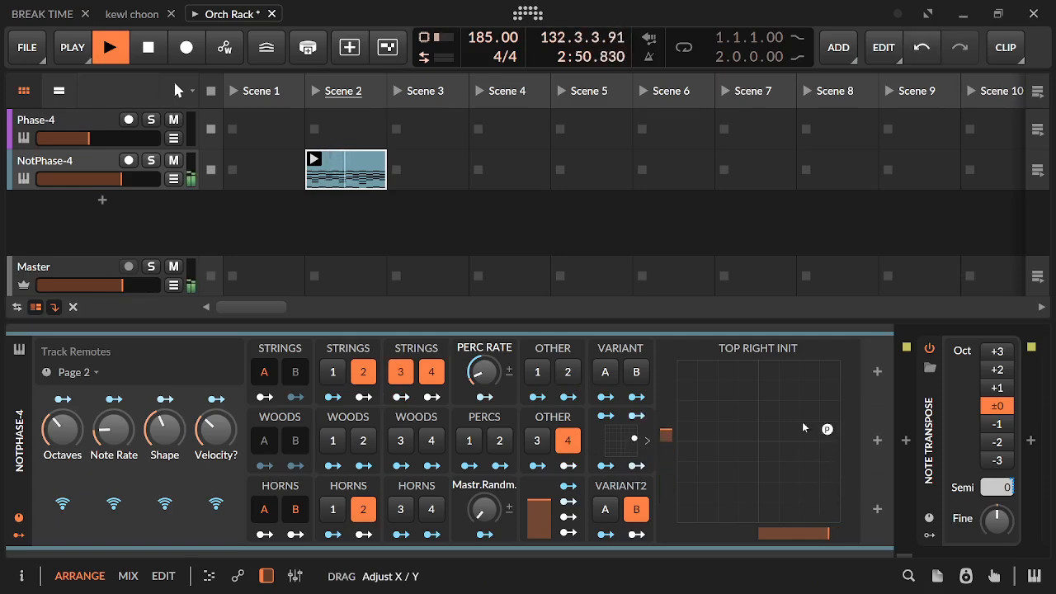
drag(546, 509, 545, 542)
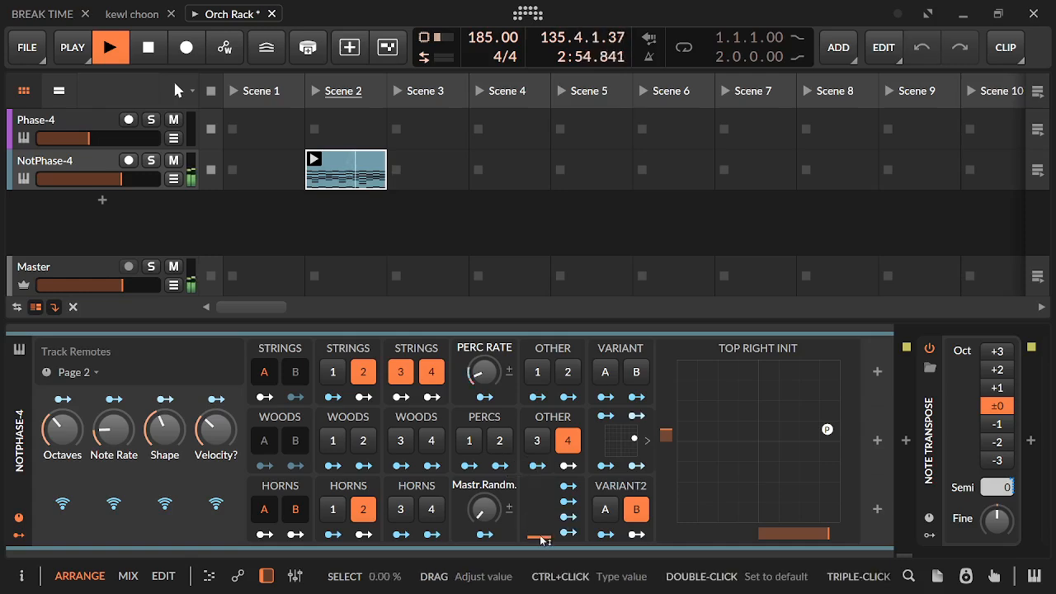
Enable Horns 3 and Variant B, and move the Top Right Init point to the pad's upper-right corner
click(404, 515)
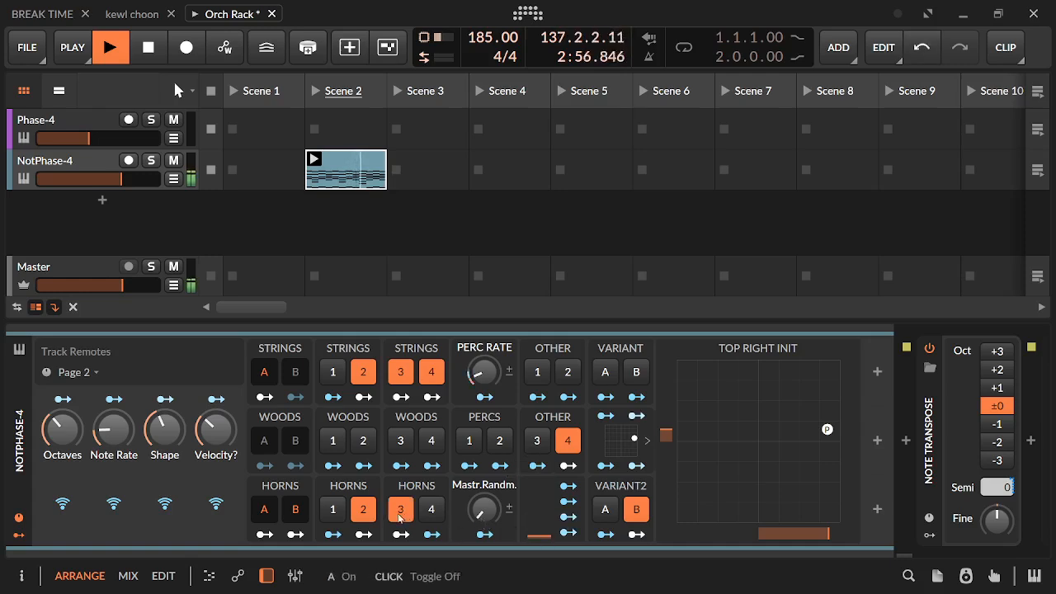
mouse_move(820, 432)
mouse_down()
mouse_move(784, 422)
mouse_move(813, 420)
mouse_up()
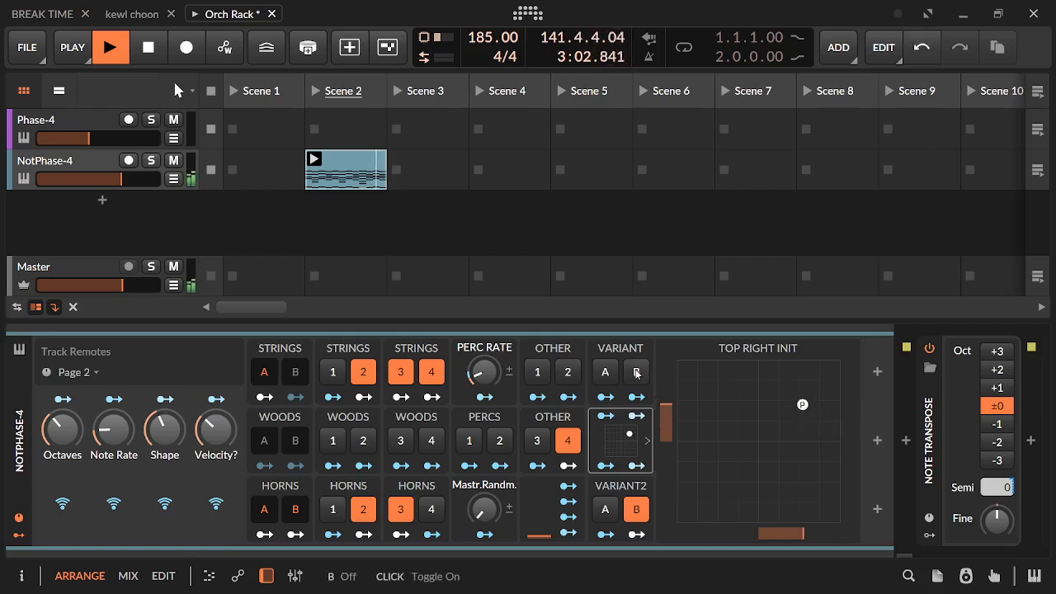
click(636, 373)
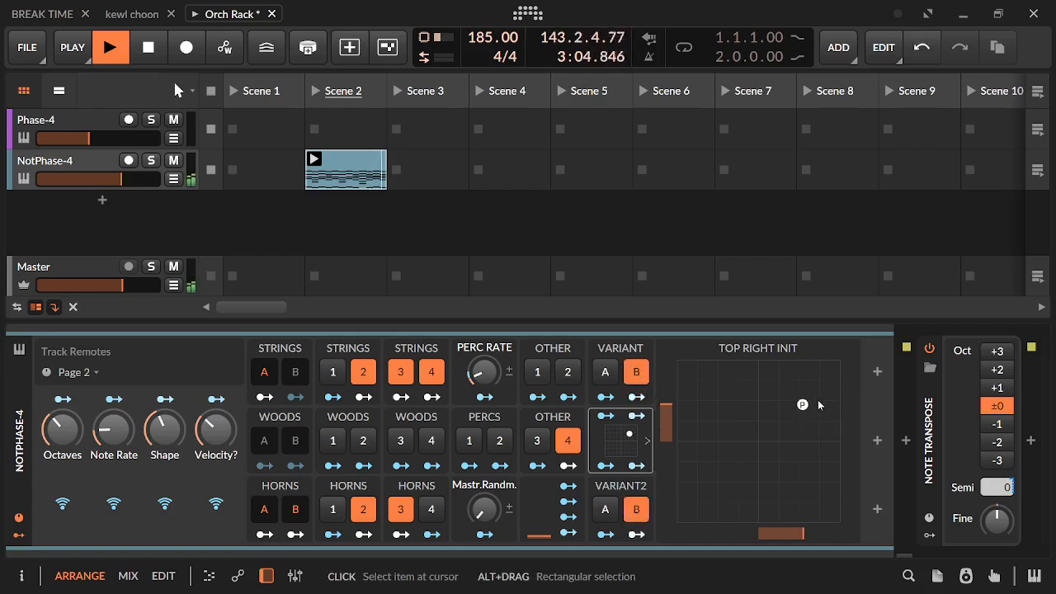
drag(803, 404, 841, 363)
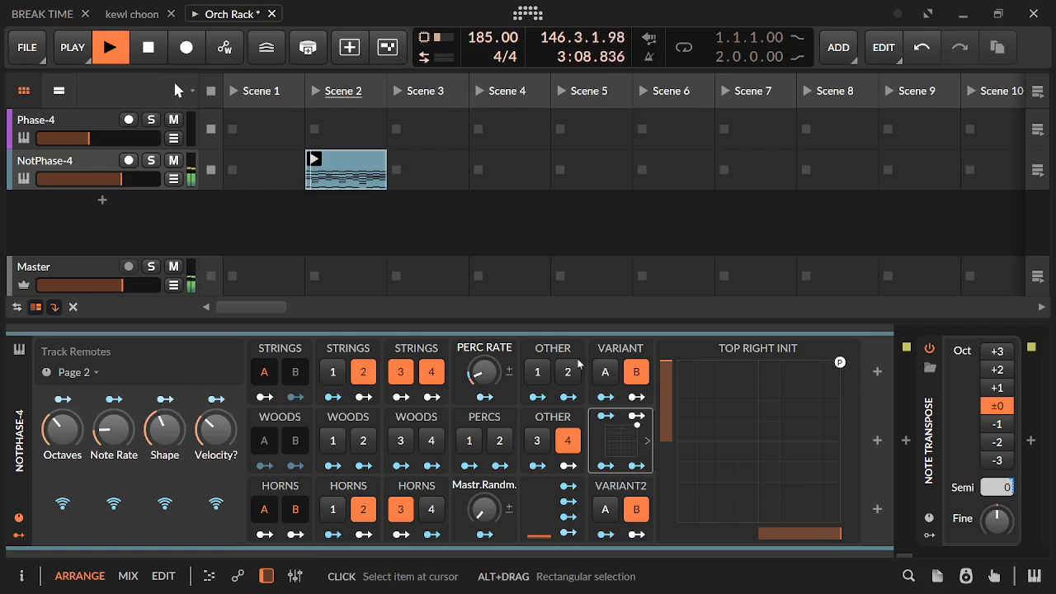
Raise Velocity? above 71.7%, adjust Perc Rate, and enable Percs 1
drag(228, 443, 228, 433)
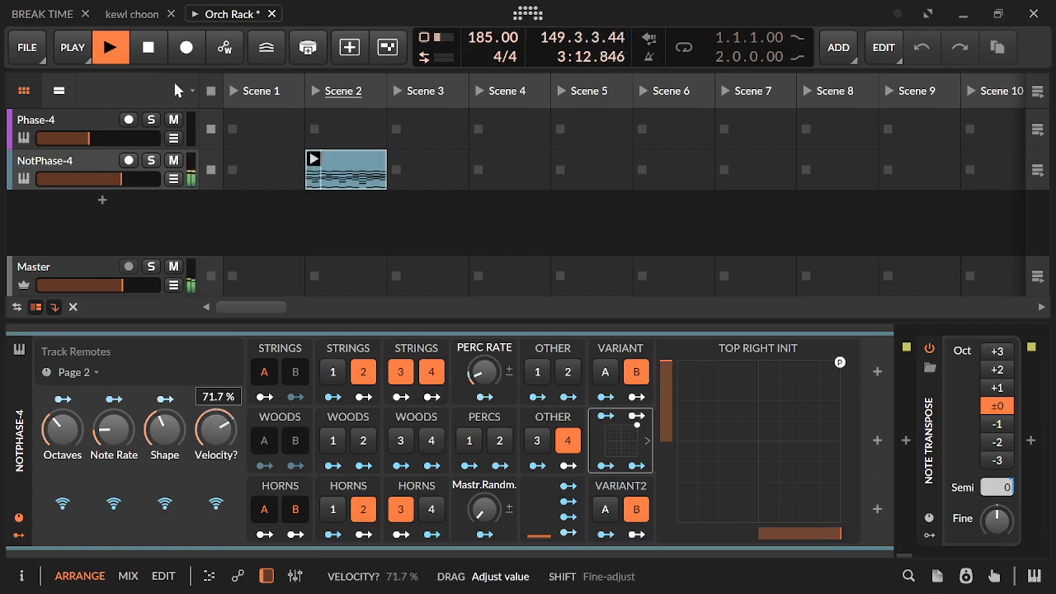
drag(228, 430, 229, 420)
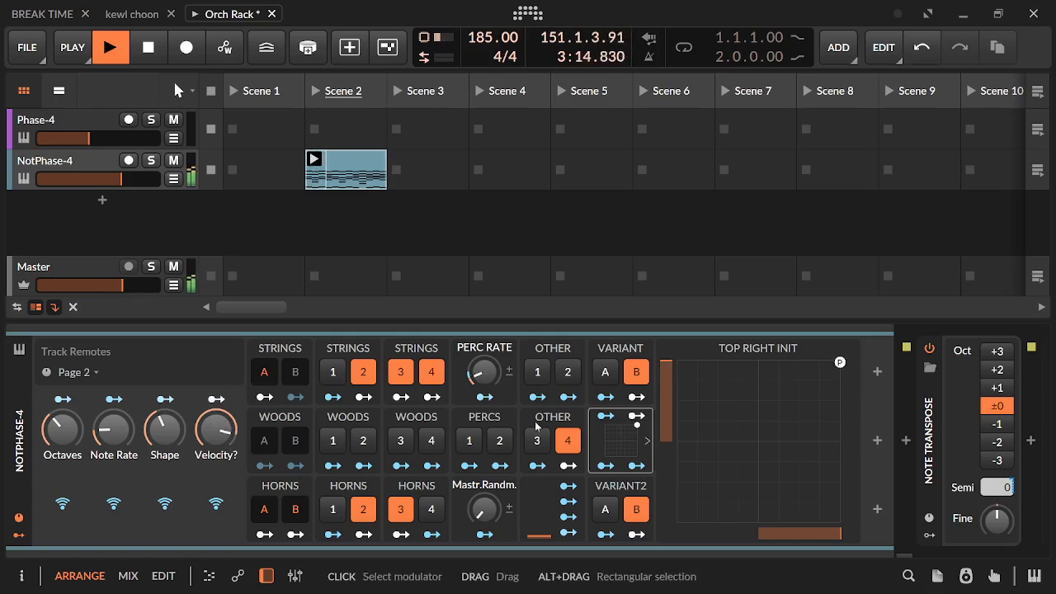
mouse_move(484, 373)
mouse_down()
mouse_move(484, 355)
mouse_move(484, 387)
mouse_up()
click(471, 441)
Replace Strings 4 with Woods 2 and 4, swap Percs 1 for Percs 2, and lower Perc Rate
click(428, 378)
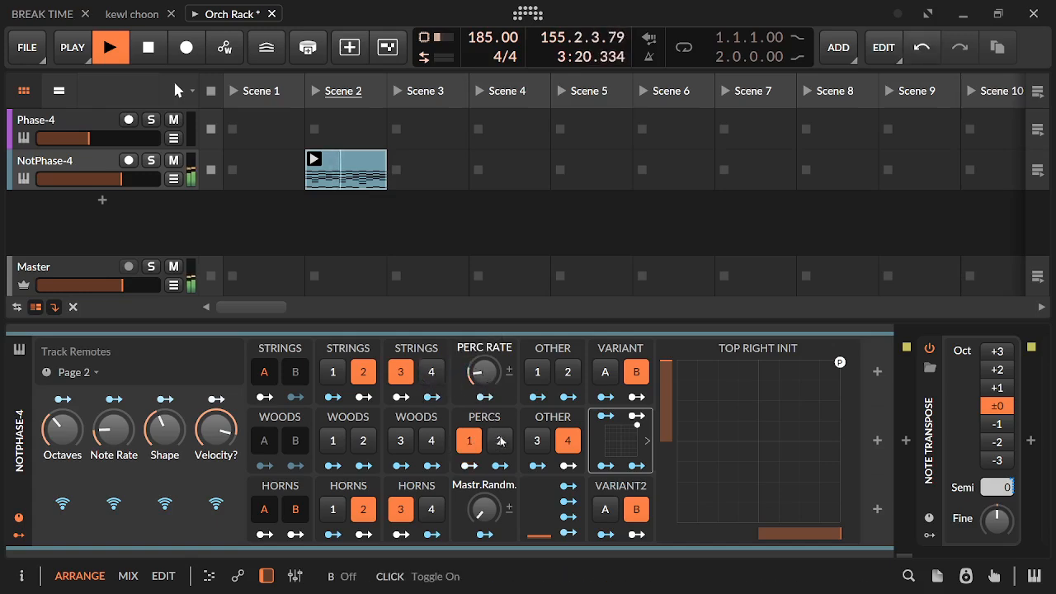
click(432, 441)
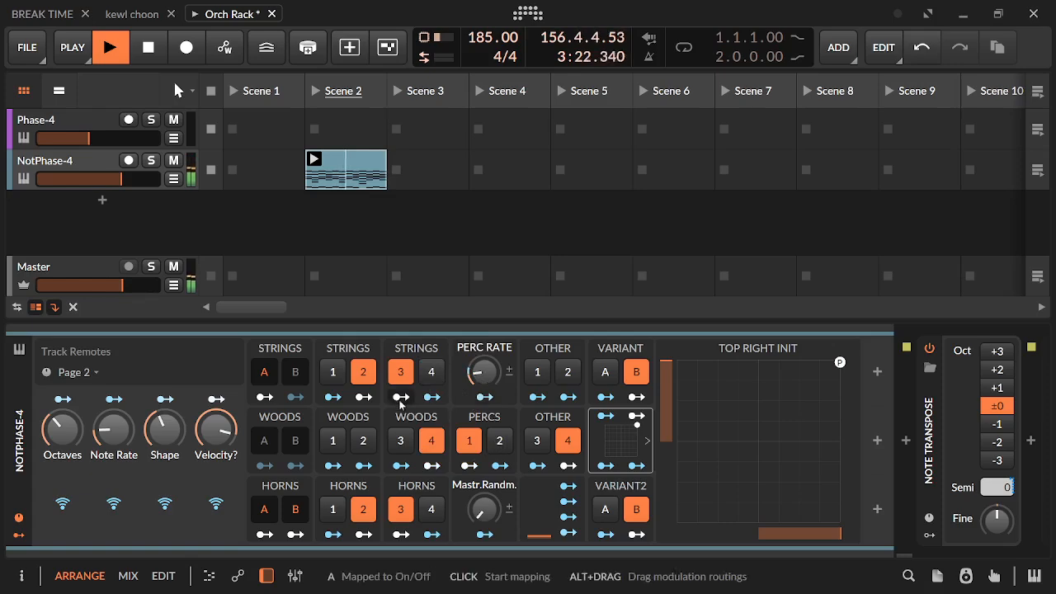
click(499, 441)
click(468, 439)
drag(484, 377, 484, 385)
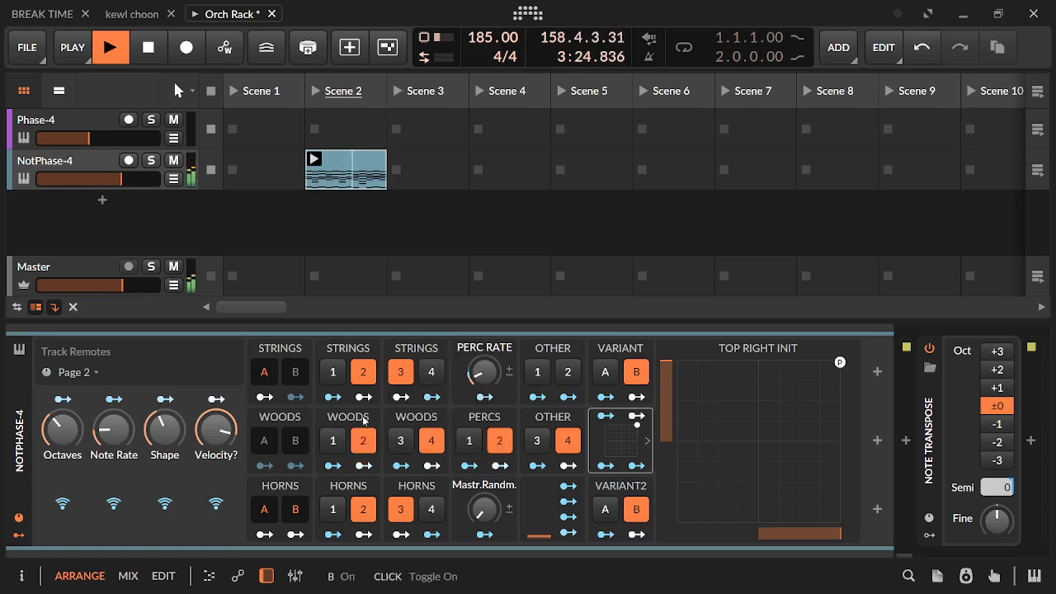
Replace Strings 3 with Strings 1, raise Note Rate, and lower Shape and Velocity?
click(401, 373)
click(333, 372)
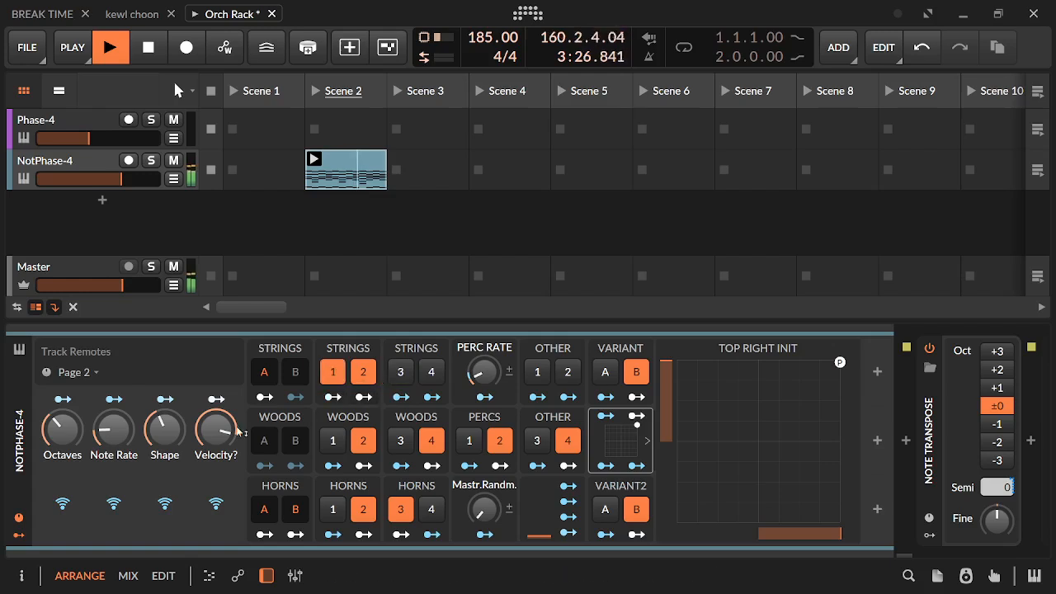
mouse_move(115, 430)
mouse_down()
mouse_move(165, 446)
mouse_move(120, 439)
mouse_up()
drag(216, 435, 216, 454)
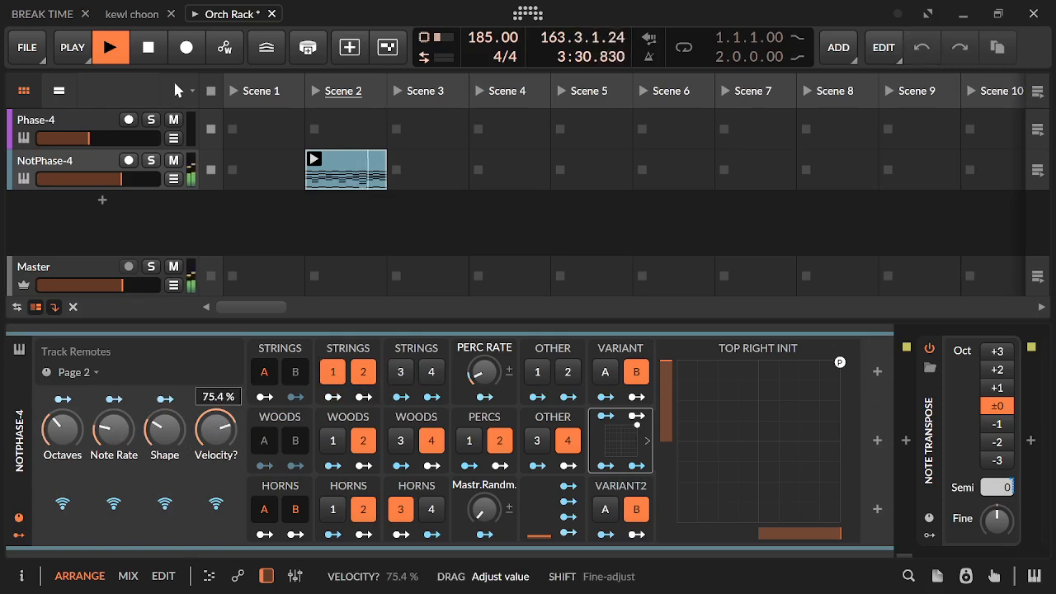
Move the Top Right Init point into the pad's lower-right quadrant, set Select to 0%, and replace Variant2 B with Variant2 A
drag(839, 364, 813, 470)
mouse_move(547, 530)
mouse_down()
mouse_move(570, 513)
mouse_move(541, 530)
mouse_move(541, 546)
mouse_up()
click(608, 518)
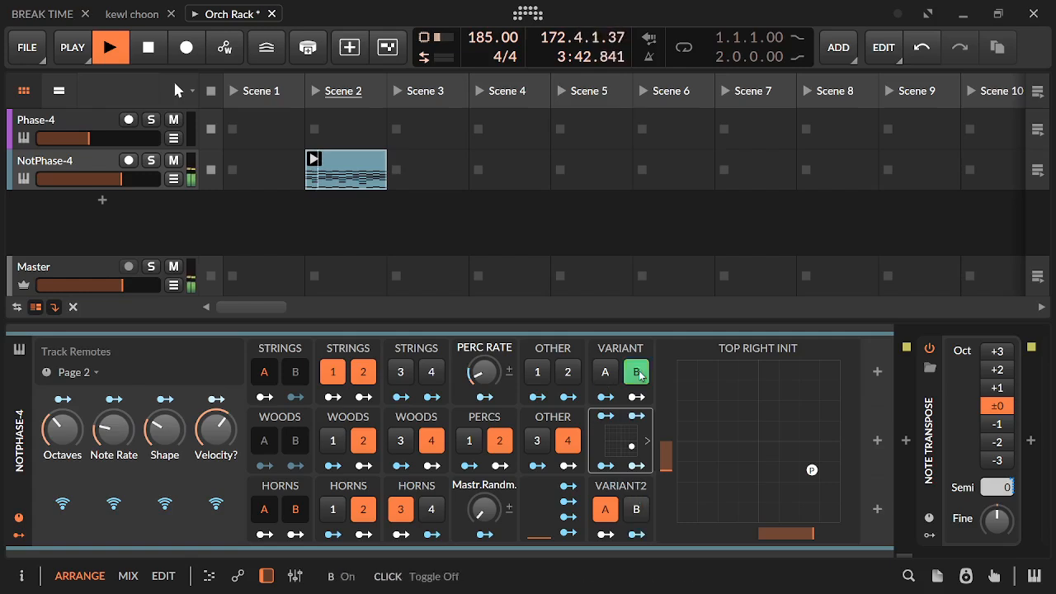
Turn off Variant2 A and move the Top Right Init point to the pad's upper-right corner
click(608, 515)
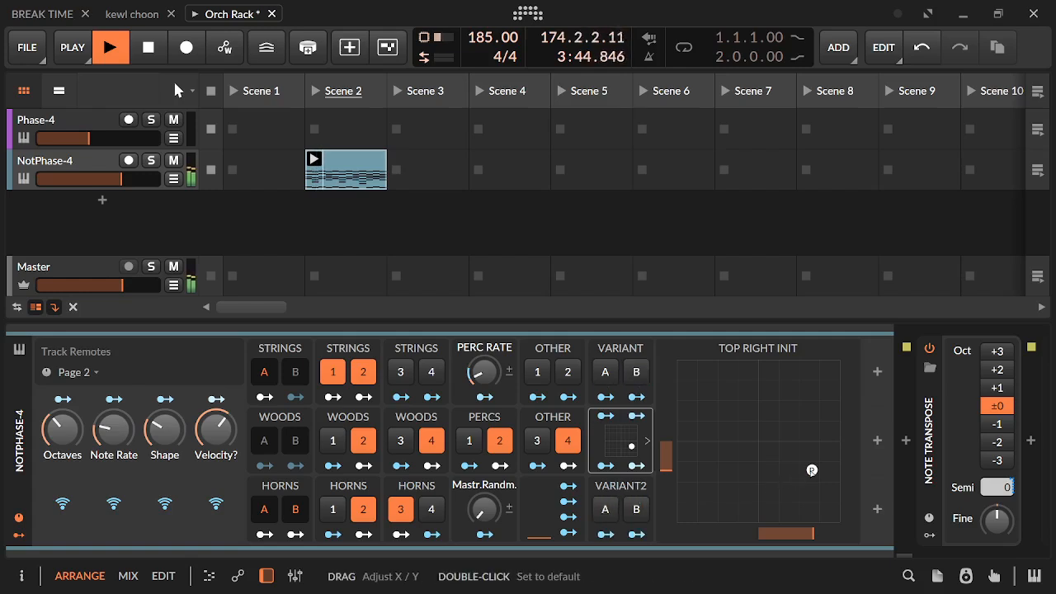
drag(812, 471, 851, 381)
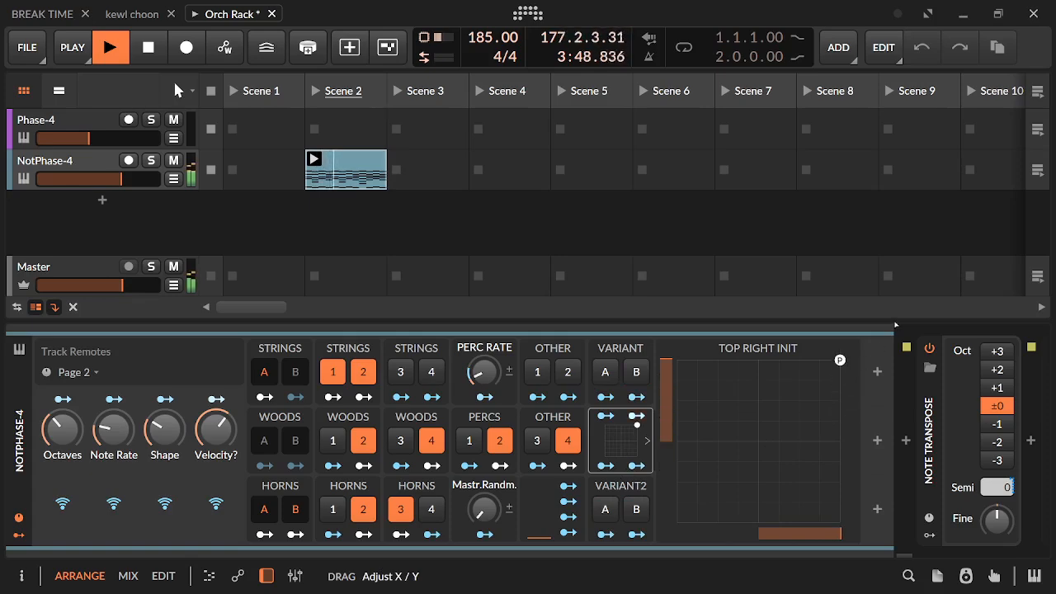
Enable Other 1 to 3 and Strings 3 and 4, replacing Percs 2 with Percs 1 and Woods 2 and 4 with Woods 3
click(568, 372)
click(538, 372)
click(499, 440)
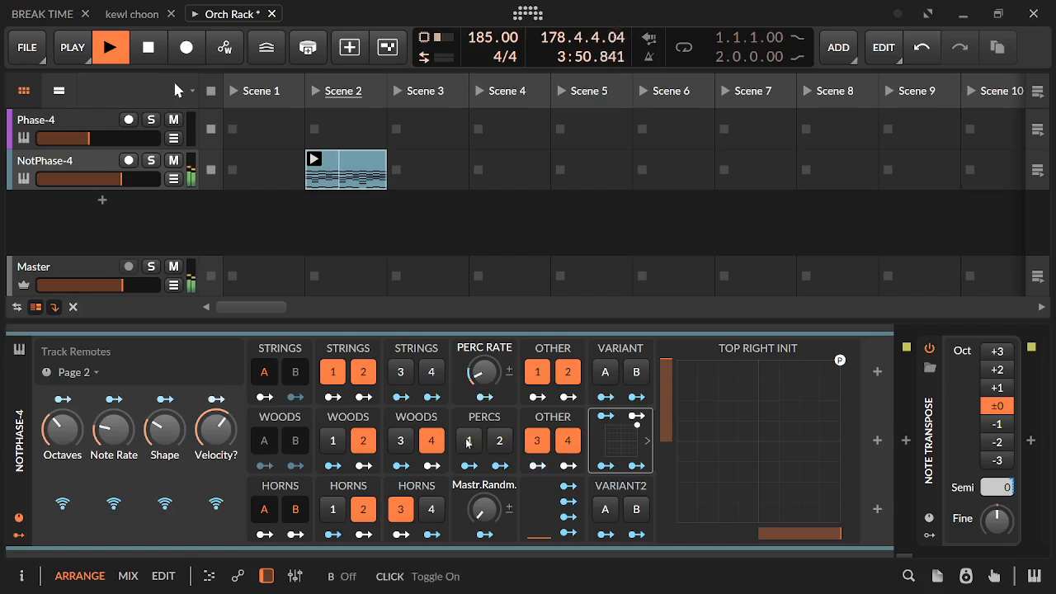
click(469, 441)
click(401, 441)
click(400, 373)
click(431, 372)
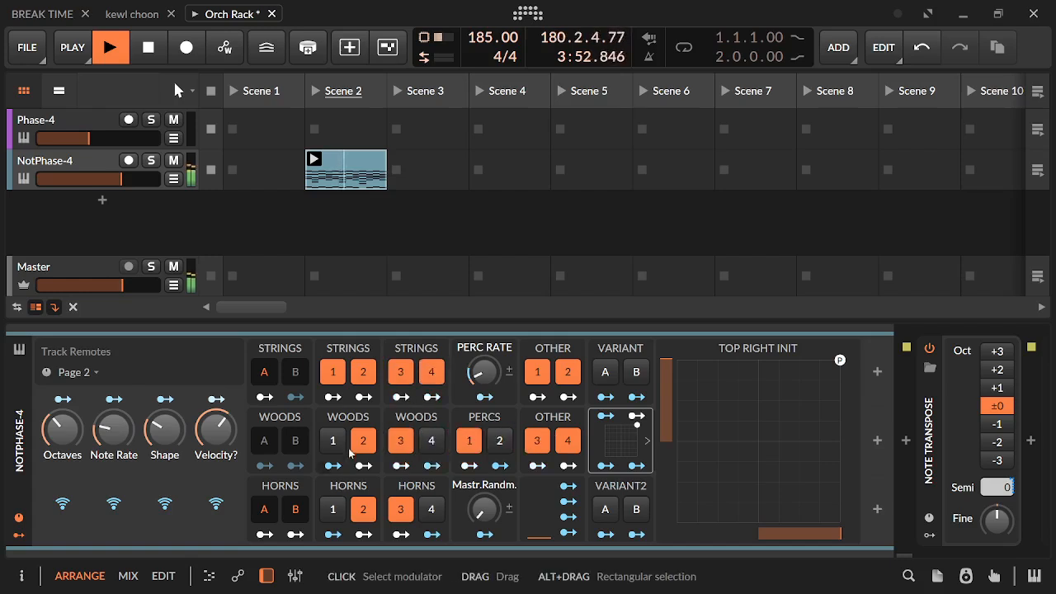
click(363, 440)
Raise Octaves, Shape and Velocity?, and adjust Note Rate
click(134, 436)
drag(122, 434, 160, 403)
drag(62, 441, 62, 413)
drag(216, 429, 217, 413)
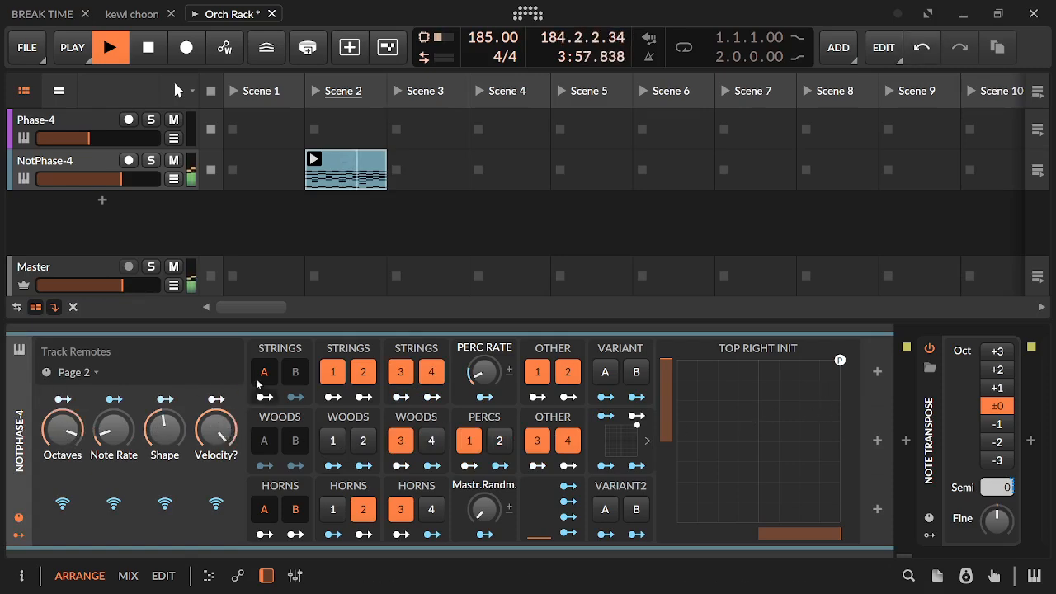
Enable Woods A, B and 1, and replace Strings 1 and 2 with Strings A
click(274, 445)
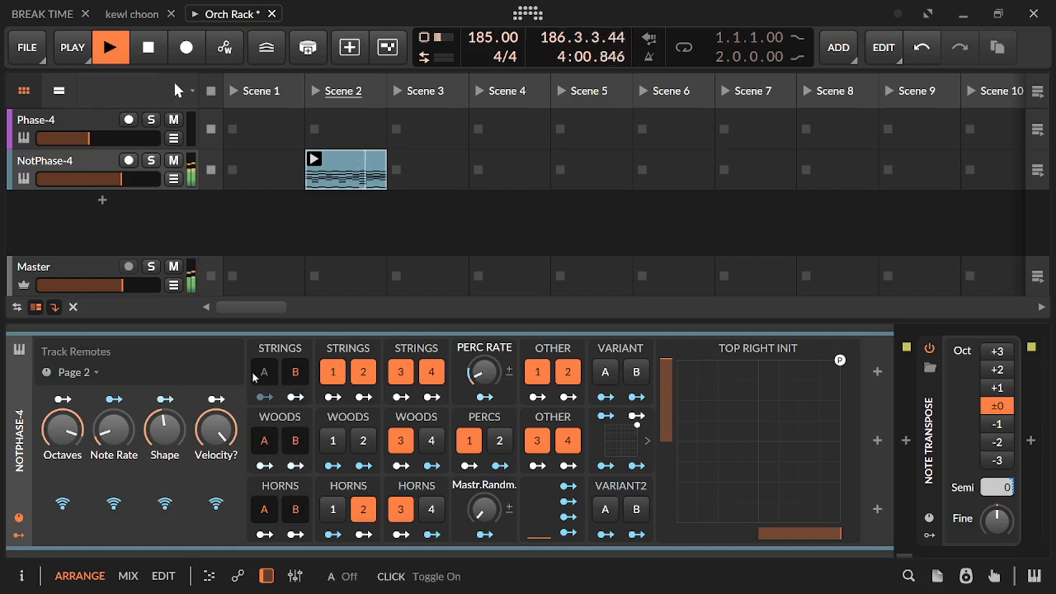
click(334, 374)
click(361, 374)
click(265, 374)
click(334, 441)
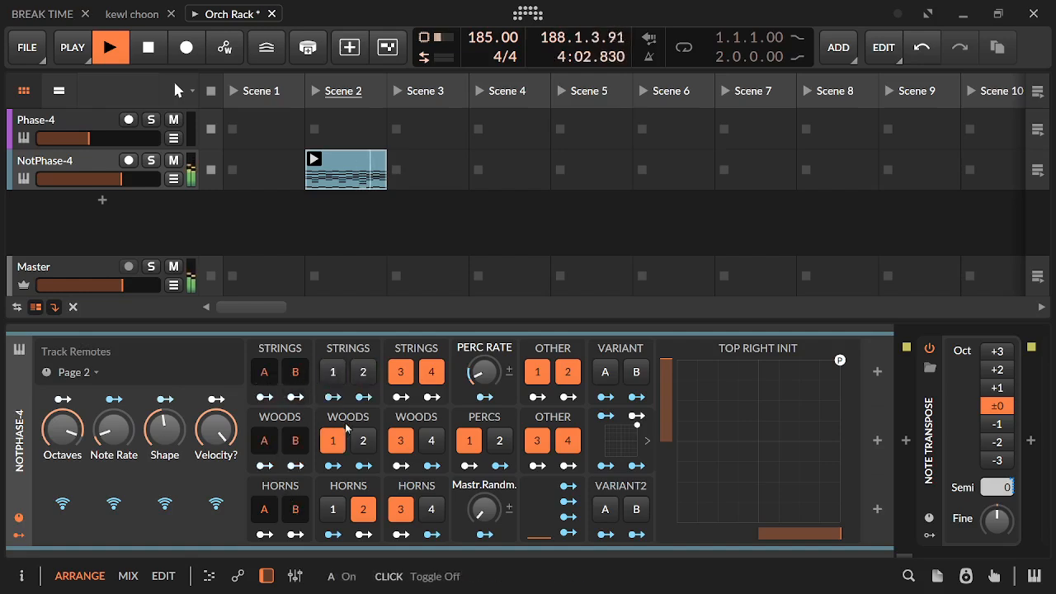
Lower Velocity?, enable Horns 1 and 4, and disable Other 3 and Percs 1
drag(219, 429, 219, 440)
click(333, 509)
click(431, 510)
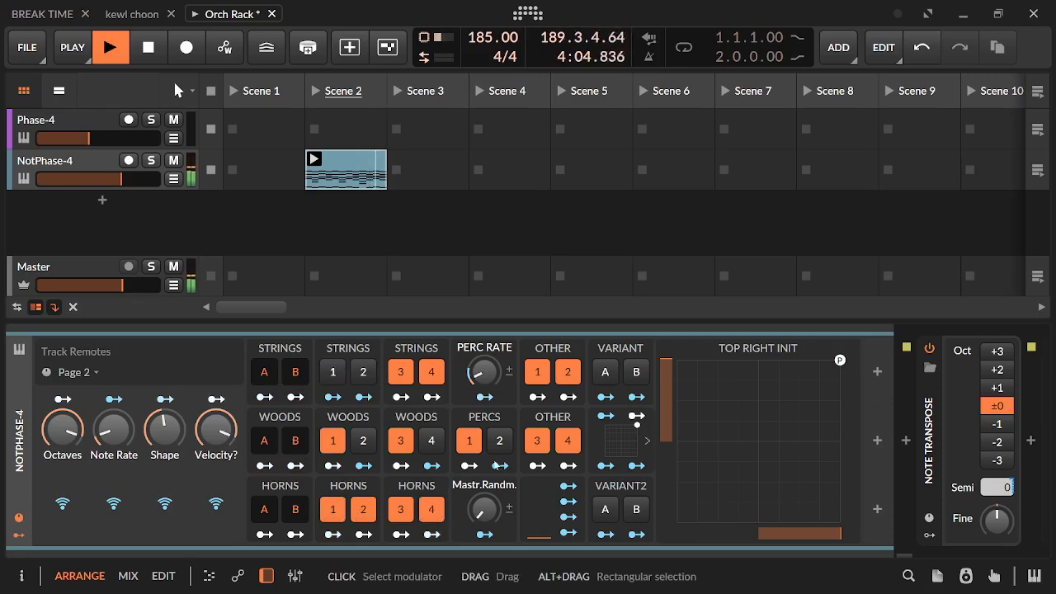
click(537, 441)
click(469, 441)
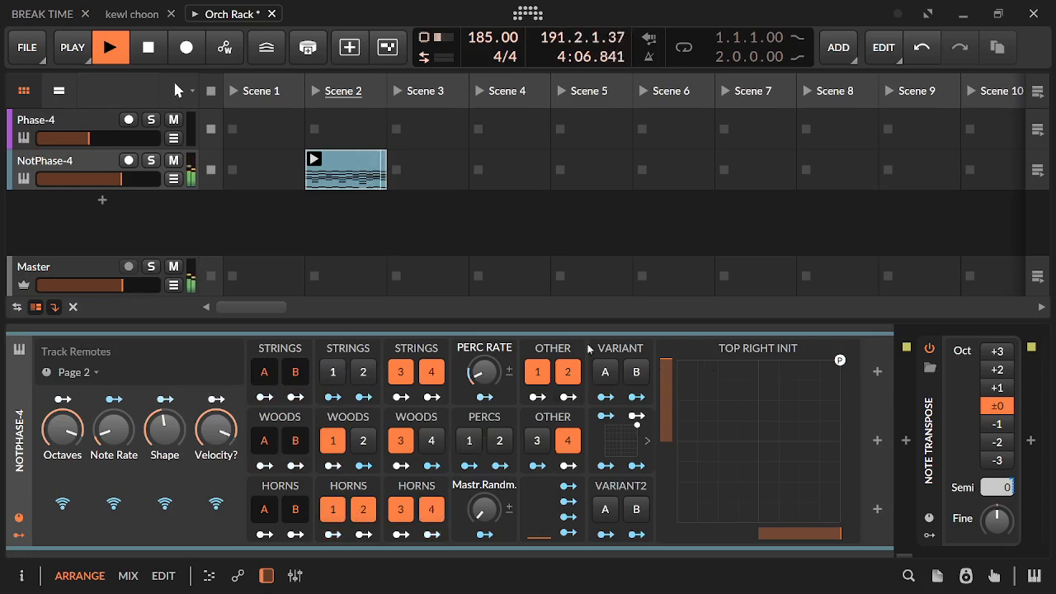
Enable Variant A and move the Top Right Init point down to the middle of the pad's right edge
click(604, 372)
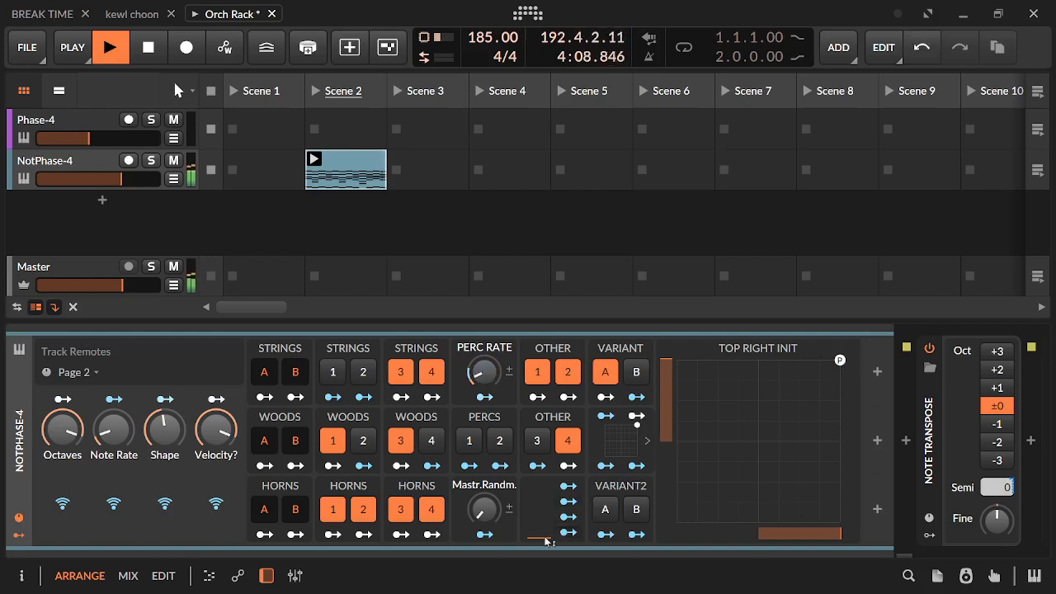
drag(485, 509, 485, 491)
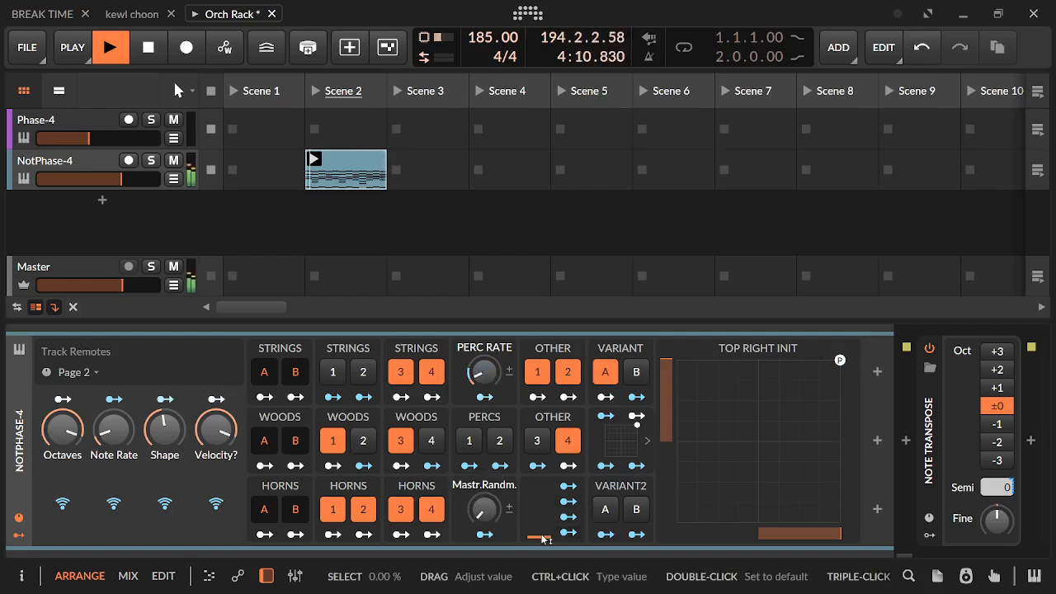
mouse_move(542, 537)
mouse_down()
mouse_move(542, 482)
mouse_move(543, 537)
mouse_up()
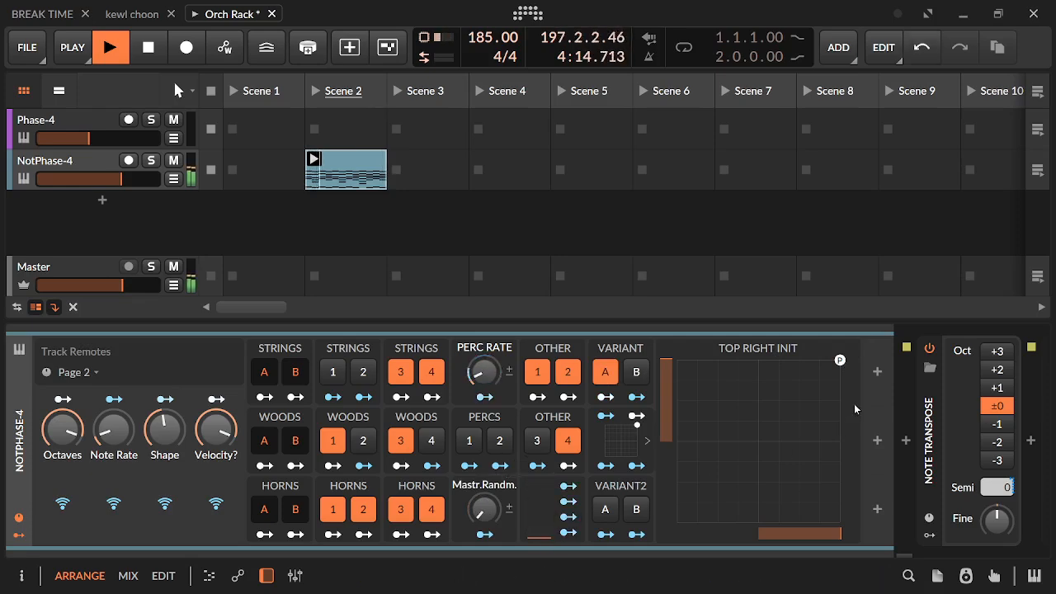
drag(839, 361, 844, 447)
Disable Strings 3 and 4, Woods 1, 3 and 4, and Horns 1, 2 and 3, leaving only Horns 4 among them
click(431, 372)
click(400, 372)
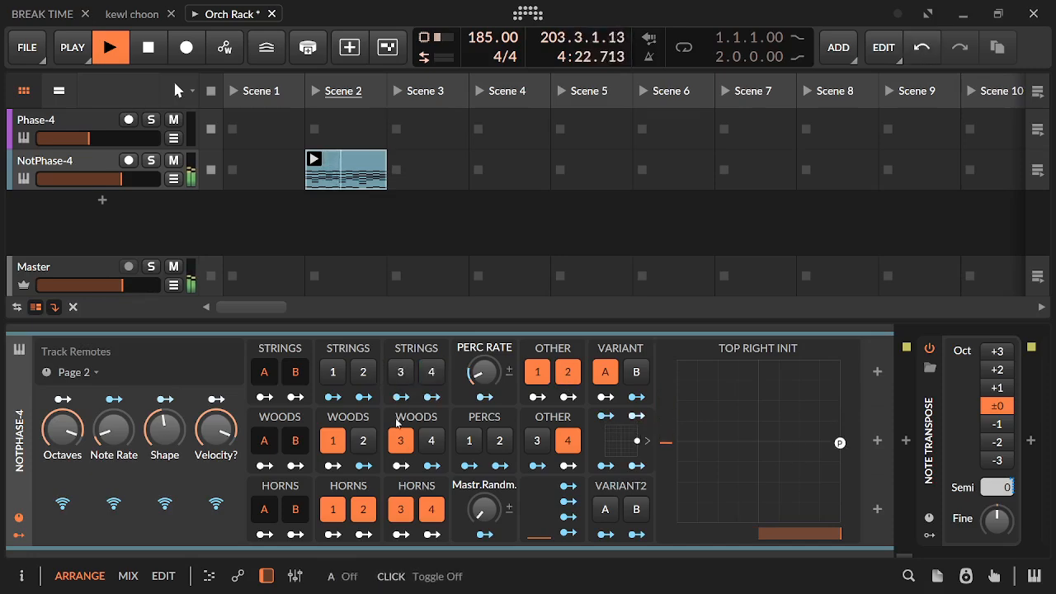
click(401, 441)
click(430, 442)
click(401, 510)
click(364, 510)
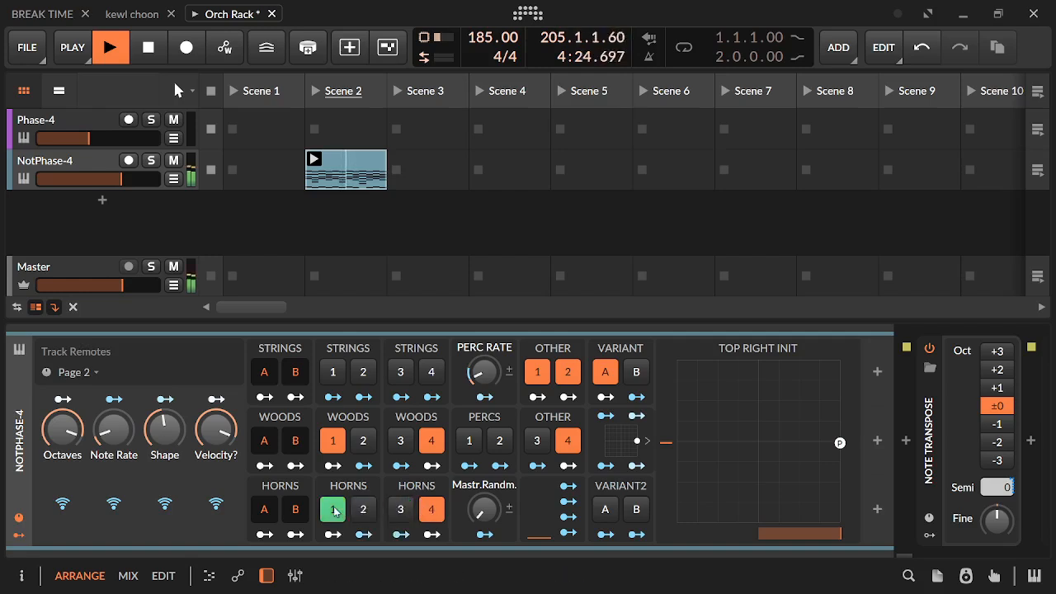
click(333, 510)
click(332, 441)
click(430, 442)
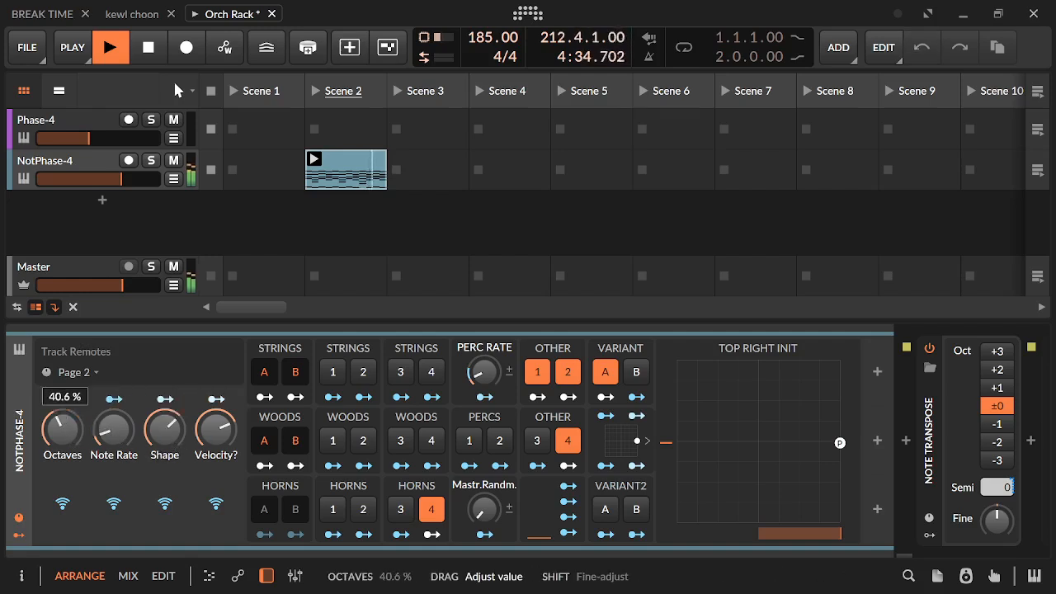
Sweep the Top Right Init point to the pad's left edge and back near its center, and raise Perc Rate slightly
drag(836, 448, 672, 410)
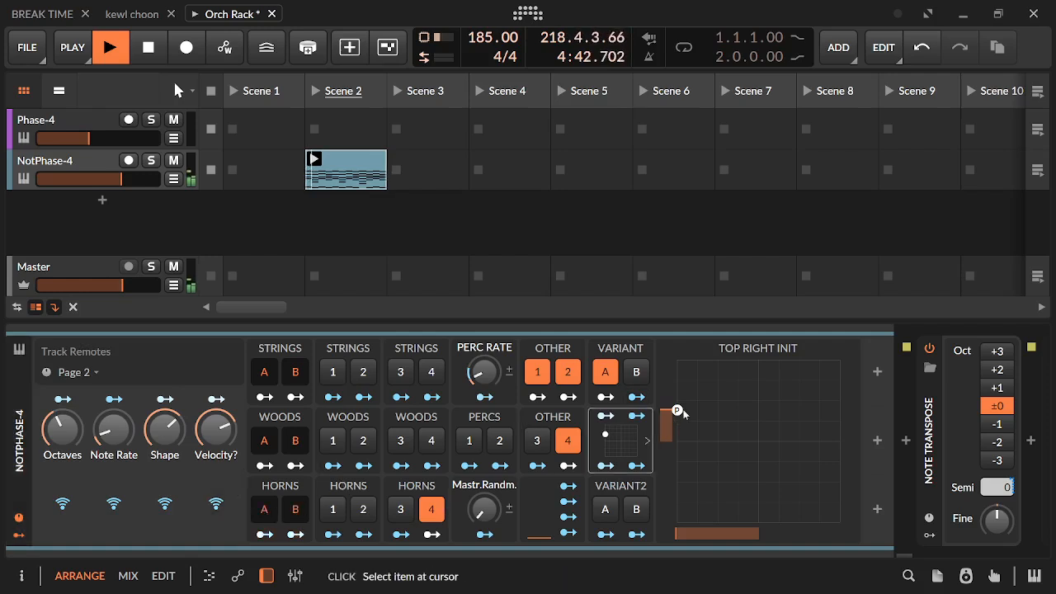
drag(672, 413, 750, 448)
drag(490, 384, 490, 377)
Enable Strings 4, disable Other 4, and stop playback
click(427, 378)
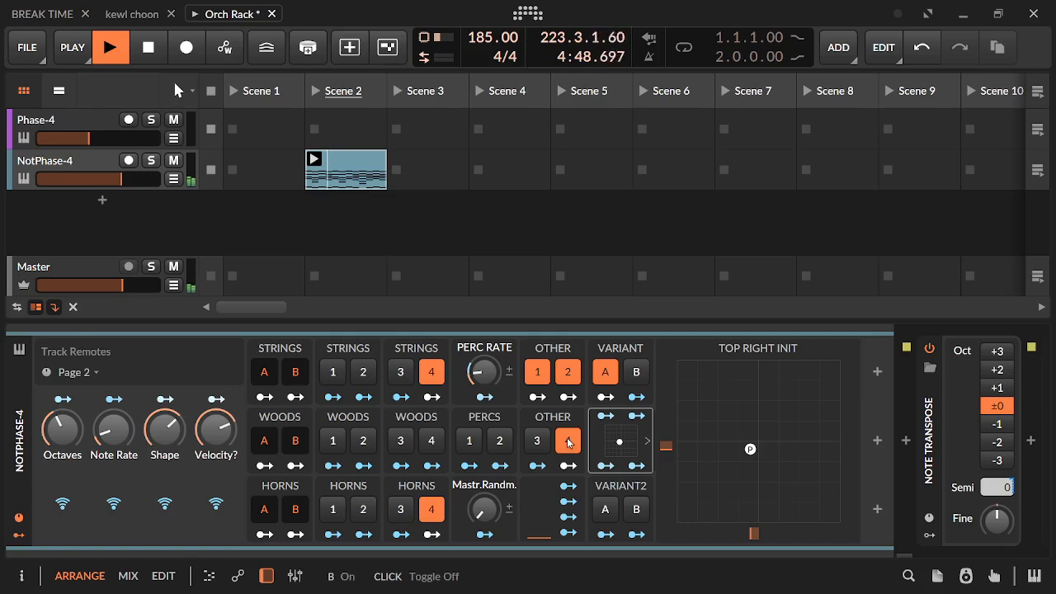
click(568, 441)
key(space)
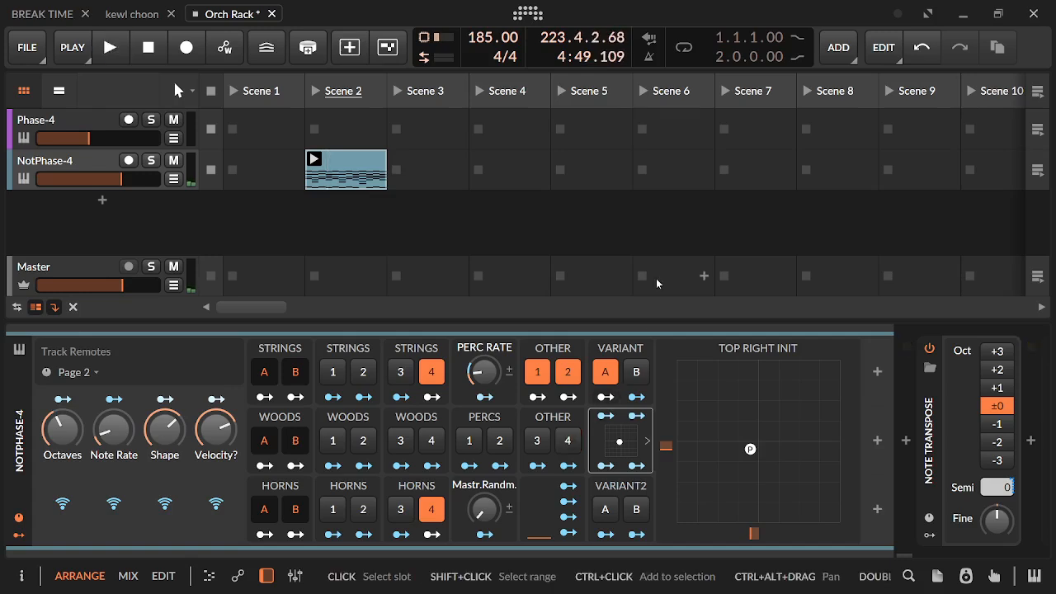
scroll(910, 448, down, 3)
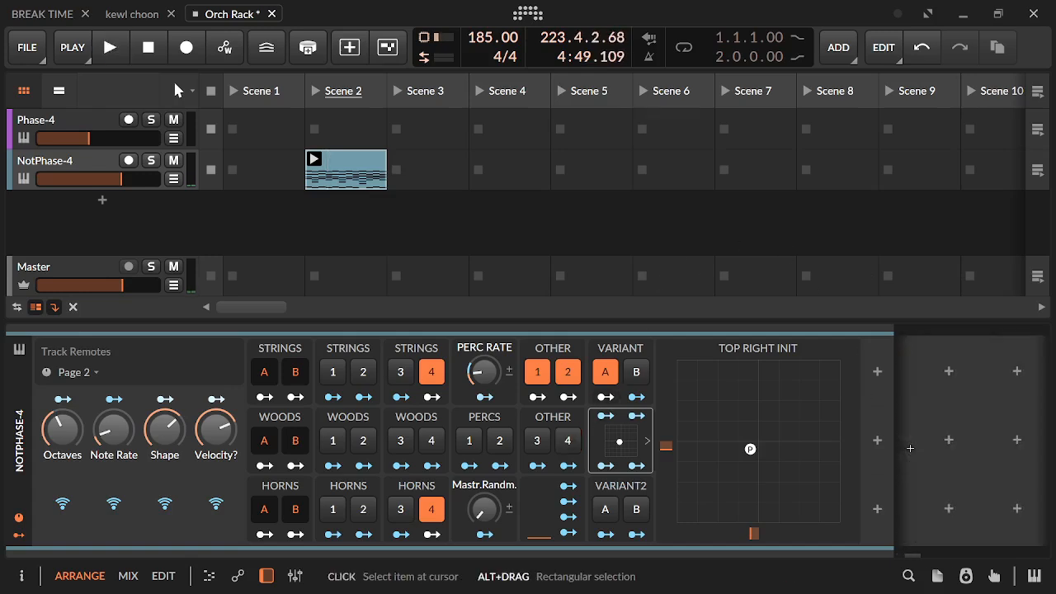